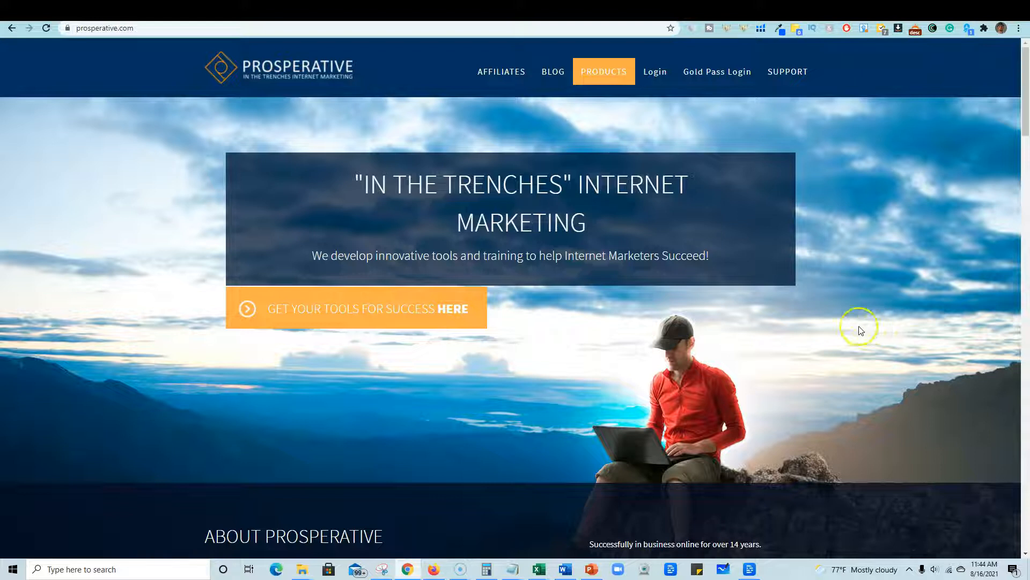
Look over the Prosperative homepage from the company description and team profiles to the Our Products section
{"action": "scroll", "coordinate": [778, 359], "scroll_direction": "down", "scroll_amount": 5}
{"action": "scroll", "coordinate": [727, 319], "scroll_direction": "up", "scroll_amount": 5}
{"action": "scroll", "coordinate": [827, 352], "scroll_direction": "down", "scroll_amount": 1}
{"action": "scroll", "coordinate": [826, 352], "scroll_direction": "down", "scroll_amount": 5}
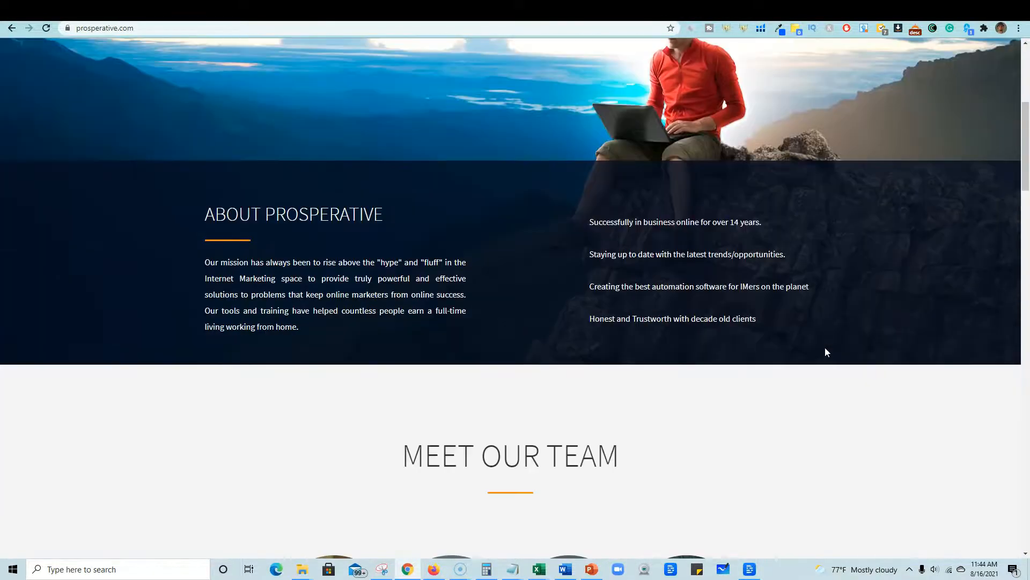
{"action": "scroll", "coordinate": [825, 352], "scroll_direction": "down", "scroll_amount": 20}
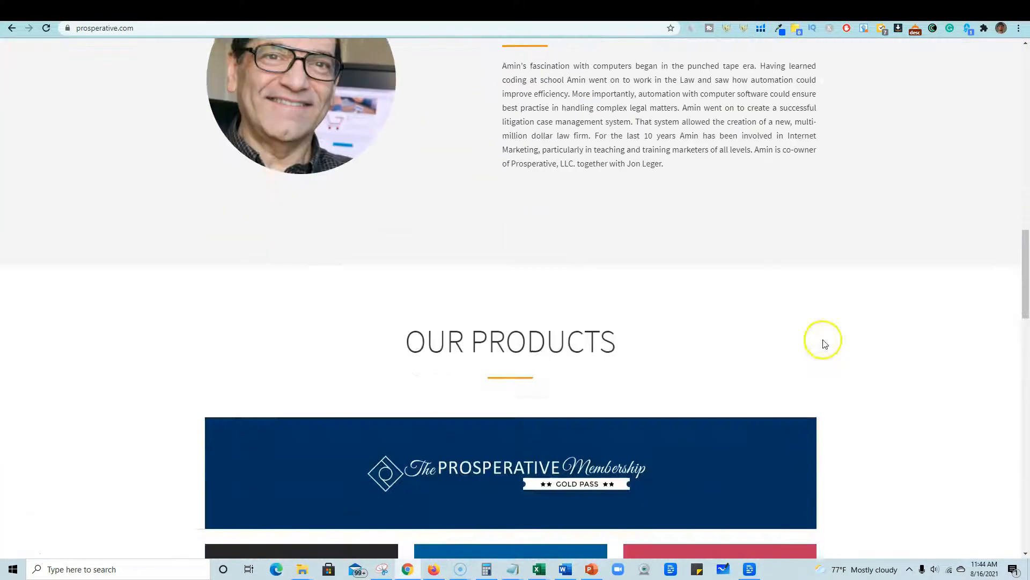
{"action": "scroll", "coordinate": [826, 343], "scroll_direction": "up", "scroll_amount": 1}
{"action": "scroll", "coordinate": [827, 341], "scroll_direction": "up", "scroll_amount": 1}
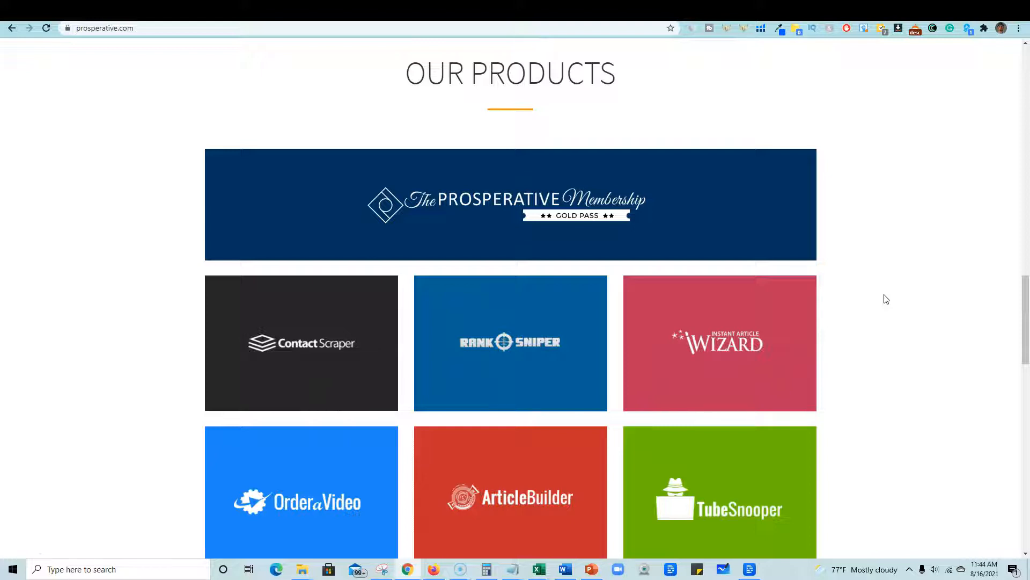
Examine the product tiles in the Our Products section and open the Instant Article Wizard site
{"action": "scroll", "coordinate": [886, 299], "scroll_direction": "down", "scroll_amount": 1}
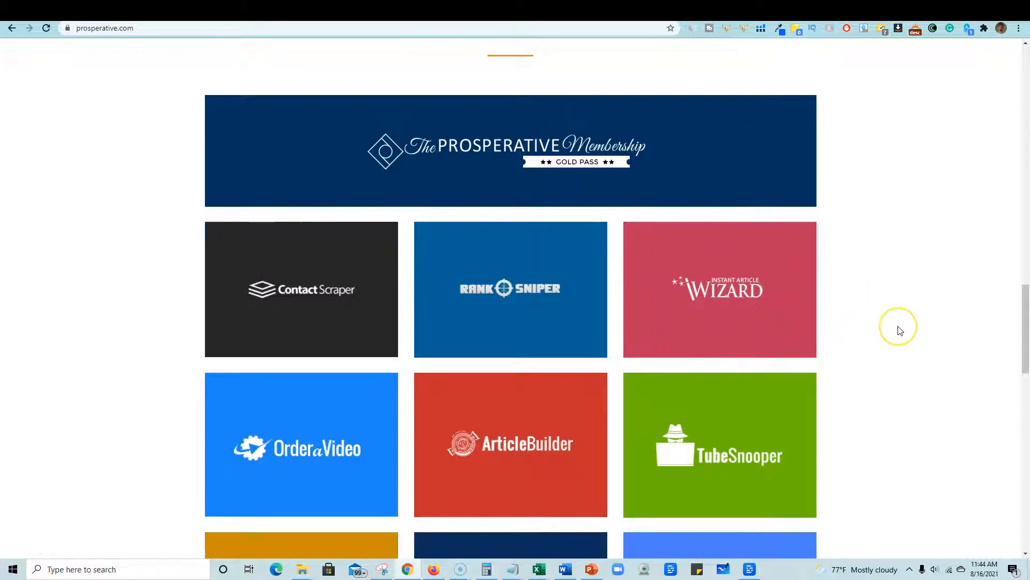
{"action": "scroll", "coordinate": [901, 330], "scroll_direction": "down", "scroll_amount": 7}
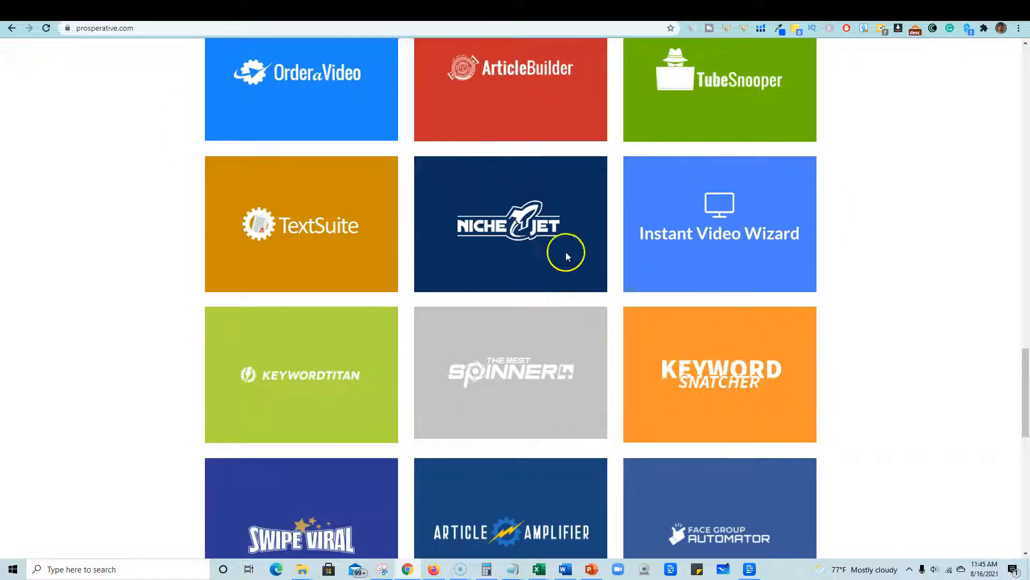
{"action": "scroll", "coordinate": [550, 353], "scroll_direction": "down", "scroll_amount": 3}
{"action": "scroll", "coordinate": [603, 373], "scroll_direction": "up", "scroll_amount": 4}
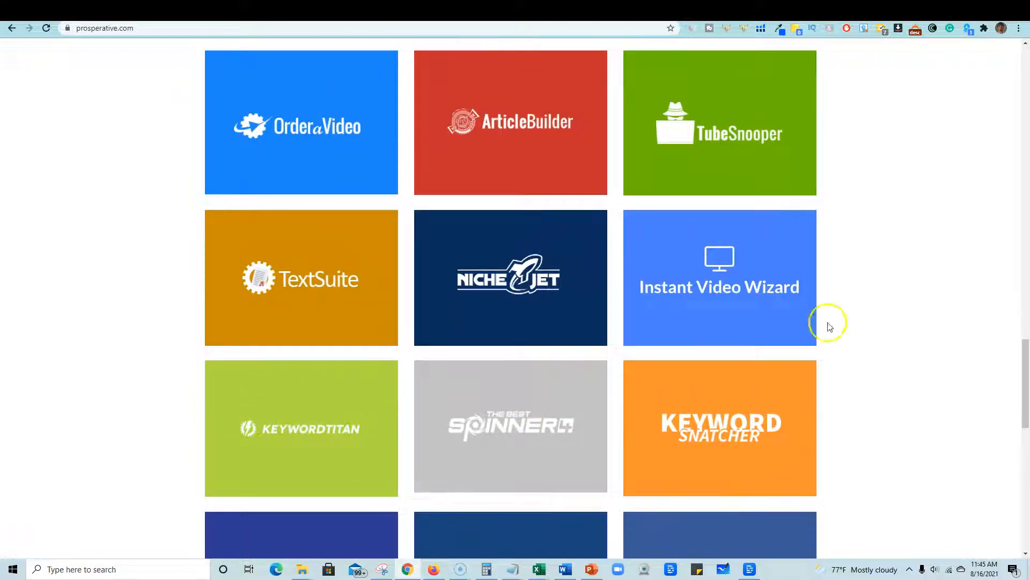
{"action": "scroll", "coordinate": [585, 358], "scroll_direction": "up", "scroll_amount": 1}
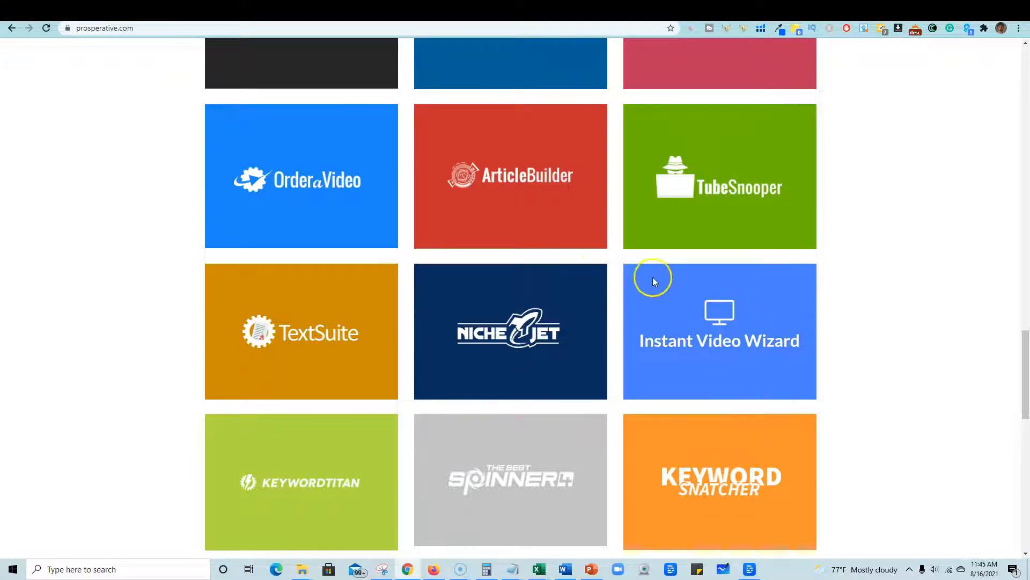
{"action": "scroll", "coordinate": [668, 334], "scroll_direction": "up", "scroll_amount": 1}
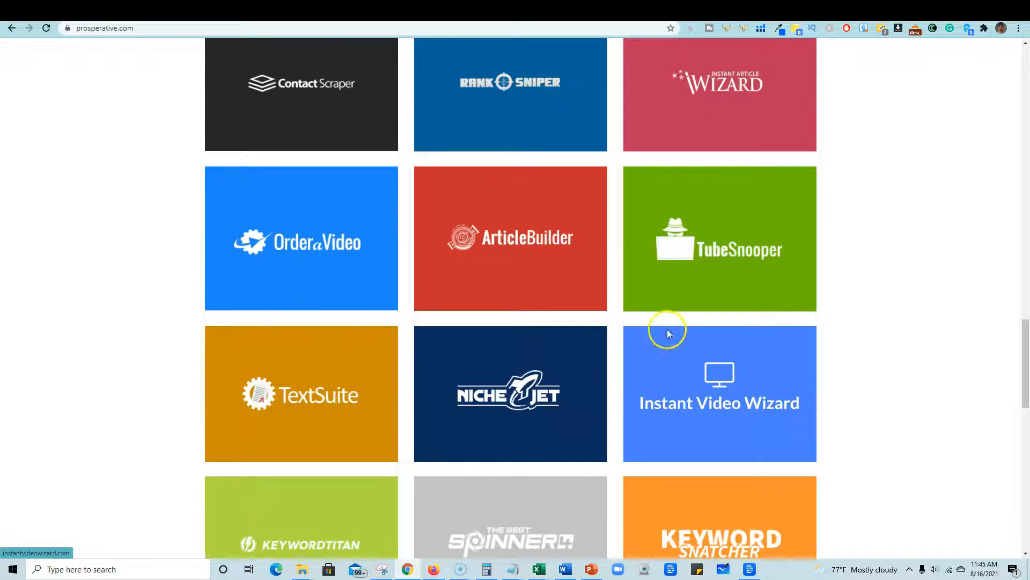
{"action": "scroll", "coordinate": [669, 333], "scroll_direction": "up", "scroll_amount": 2}
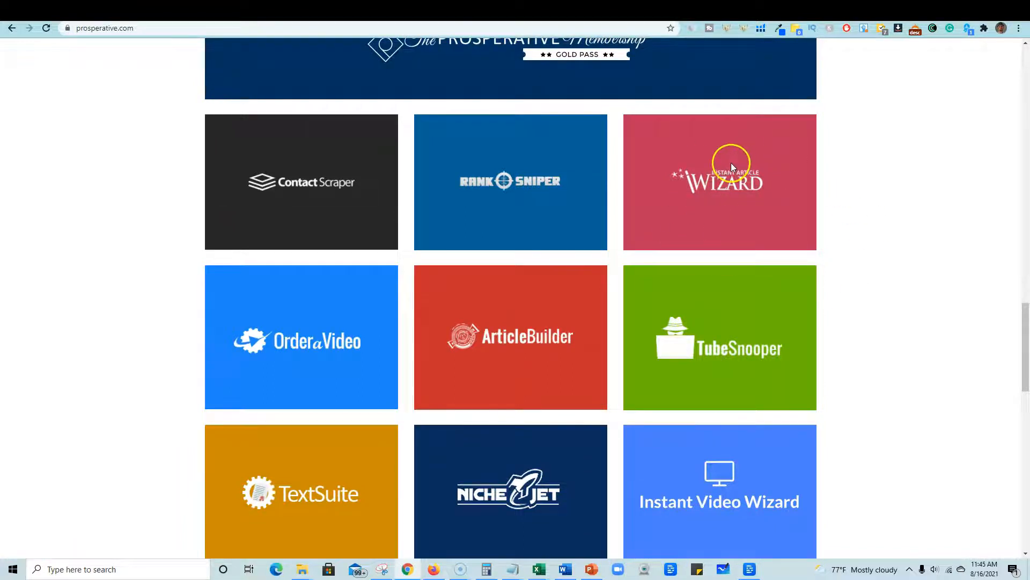
{"action": "scroll", "coordinate": [738, 203], "scroll_direction": "down", "scroll_amount": 2}
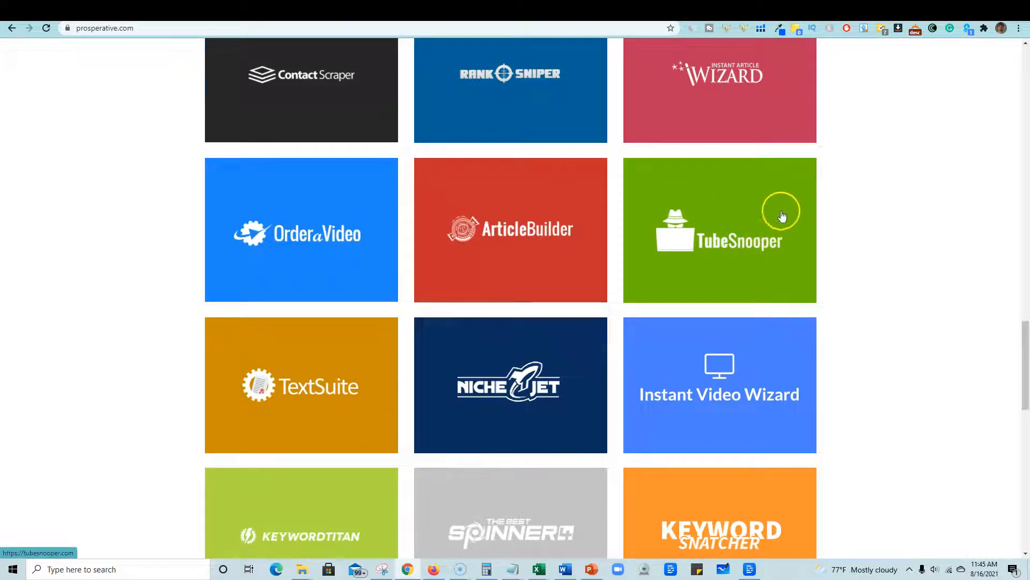
{"action": "scroll", "coordinate": [743, 295], "scroll_direction": "down", "scroll_amount": 2}
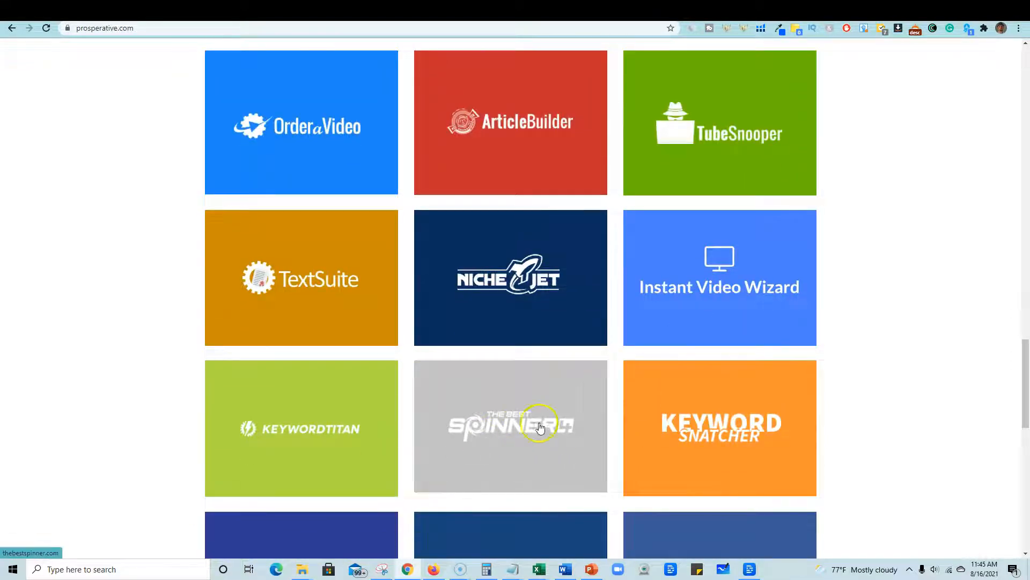
{"action": "scroll", "coordinate": [693, 347], "scroll_direction": "up", "scroll_amount": 5}
{"action": "scroll", "coordinate": [708, 350], "scroll_direction": "up", "scroll_amount": 2}
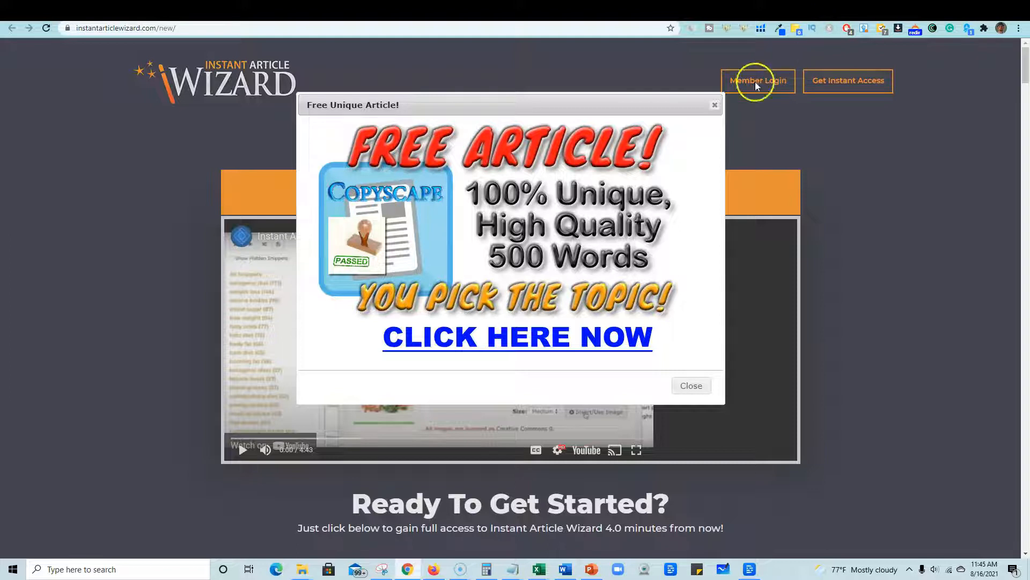
Dismiss the free article offer and examine the Standard, Premium and Pro pricing plans for Instant Article Wizard
{"action": "left_click", "coordinate": [714, 105]}
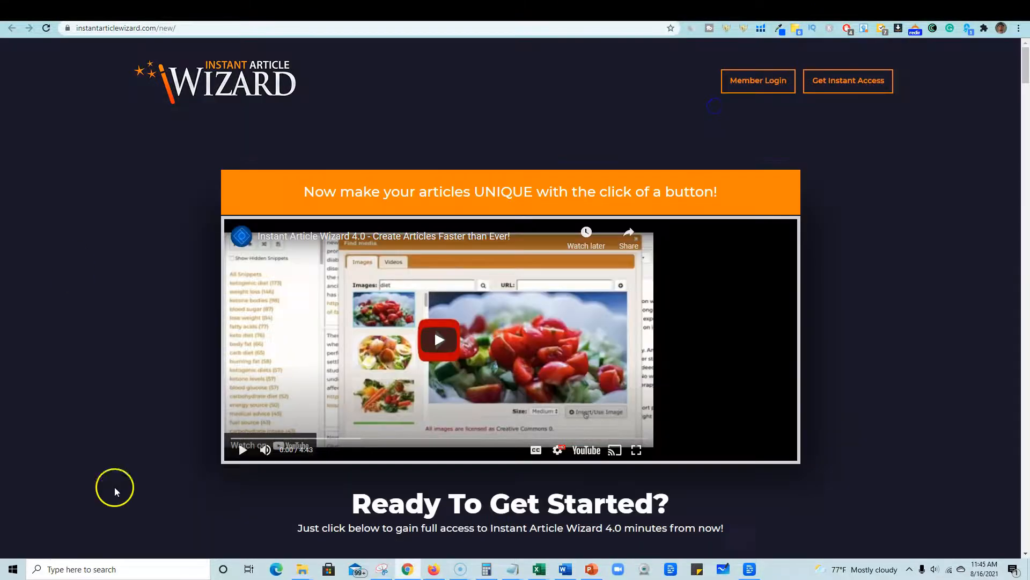
{"action": "left_click_drag", "start_coordinate": [1025, 75], "coordinate": [1000, 481]}
{"action": "scroll", "coordinate": [859, 483], "scroll_direction": "down", "scroll_amount": 1}
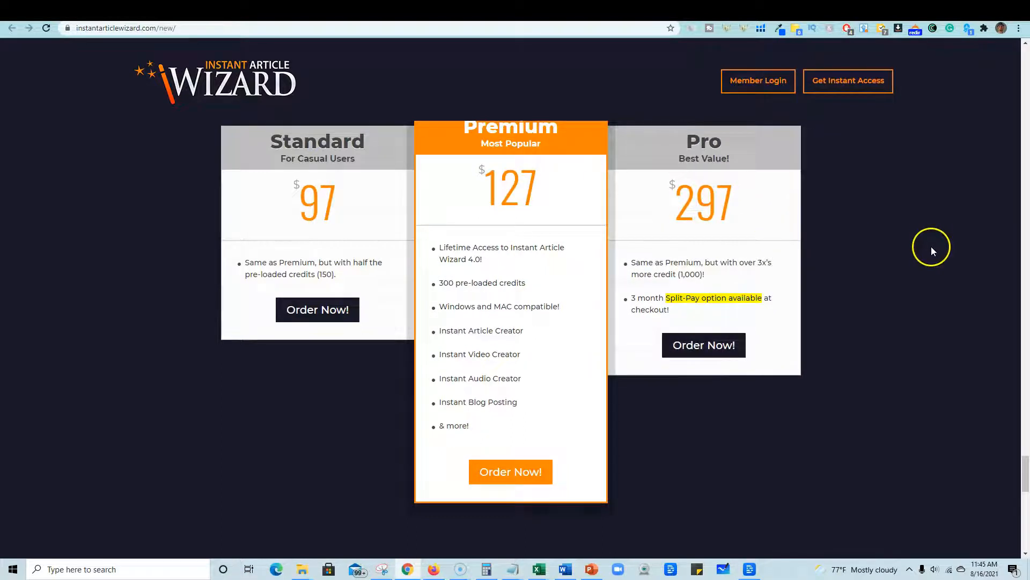
{"action": "scroll", "coordinate": [932, 247], "scroll_direction": "up", "scroll_amount": 1}
{"action": "scroll", "coordinate": [922, 265], "scroll_direction": "down", "scroll_amount": 1}
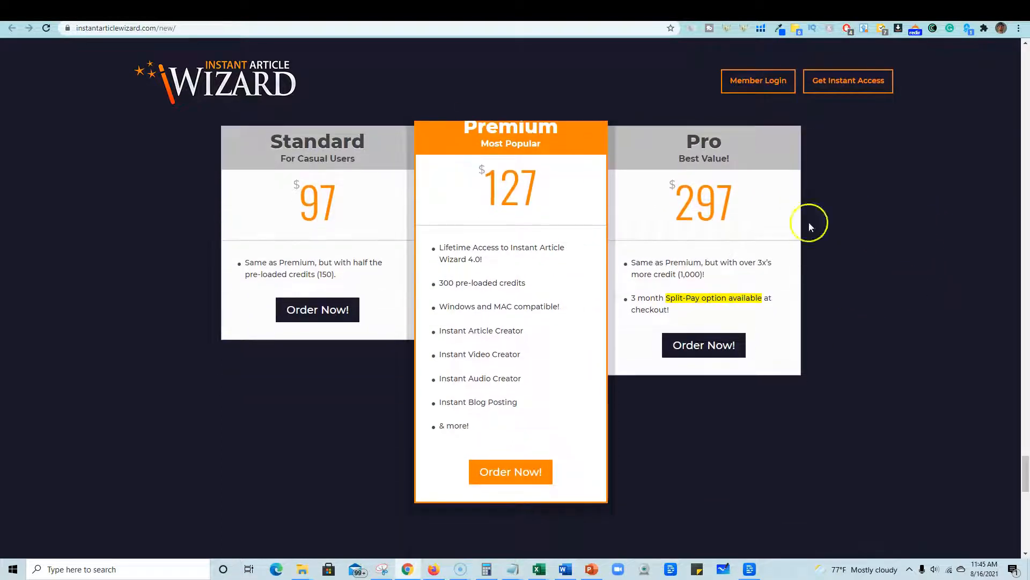
Check the project creation form, and select the phrase "how to do affiliate marketing on pinterest without a website" in the Google search
{"action": "left_click", "coordinate": [149, 12]}
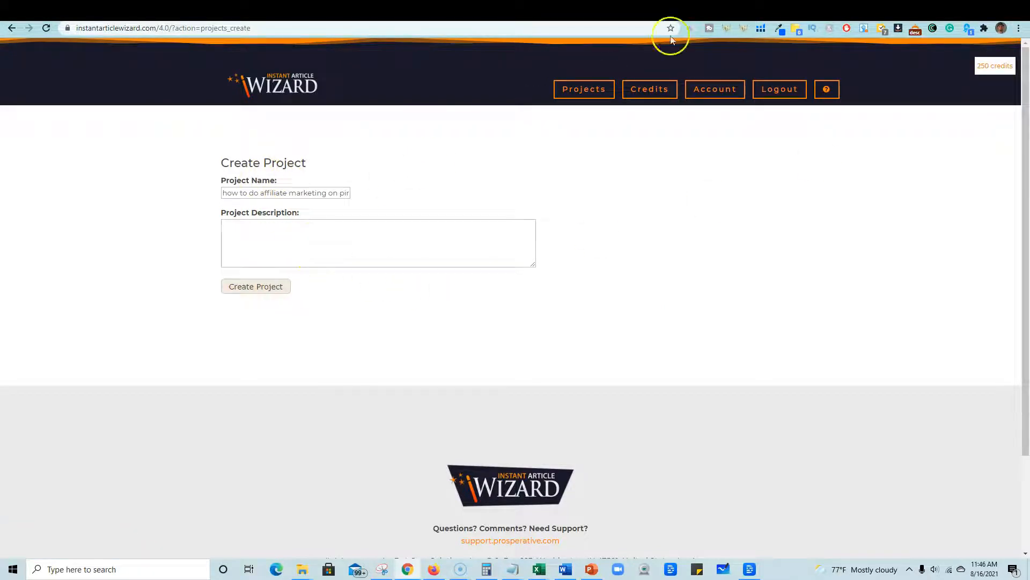
{"action": "left_click", "coordinate": [876, 9]}
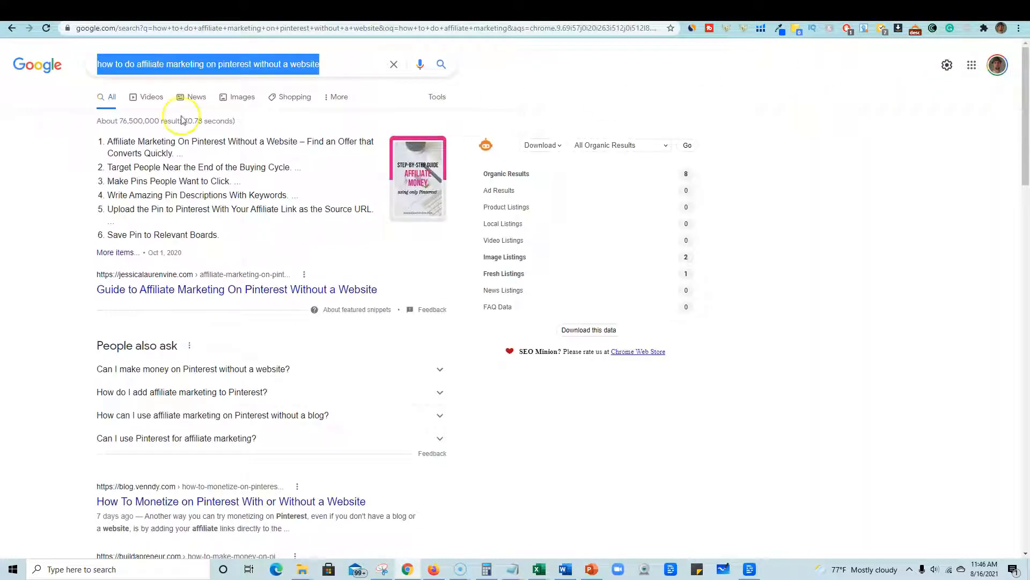
{"action": "left_click", "coordinate": [346, 62]}
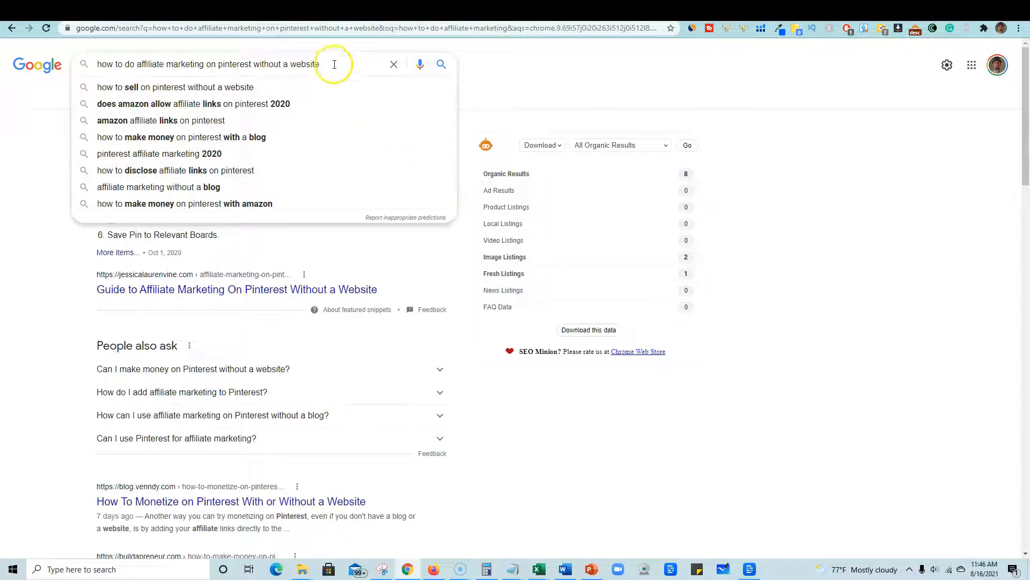
{"action": "left_click_drag", "start_coordinate": [338, 64], "coordinate": [71, 68]}
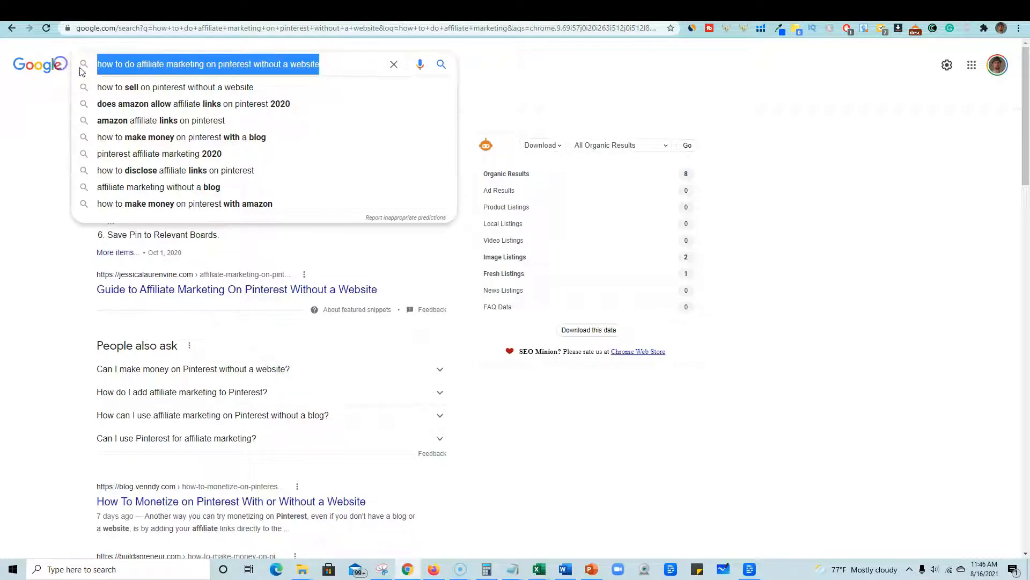
Create the Instant Article Wizard project "how to do affiliate marketing on pinterest without a website" and open its job list
{"action": "left_click", "coordinate": [155, 11]}
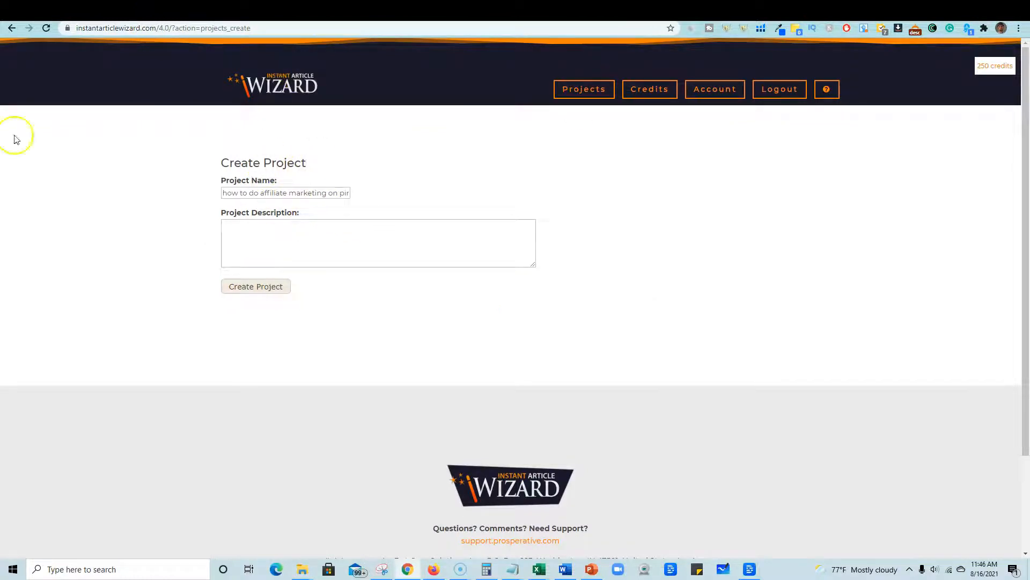
{"action": "left_click", "coordinate": [253, 286]}
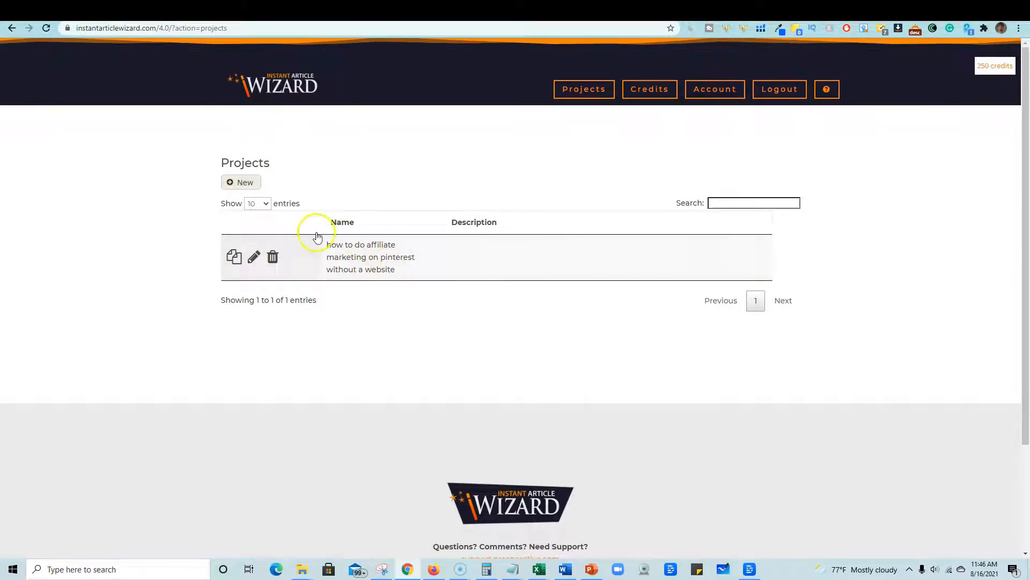
{"action": "left_click", "coordinate": [235, 258]}
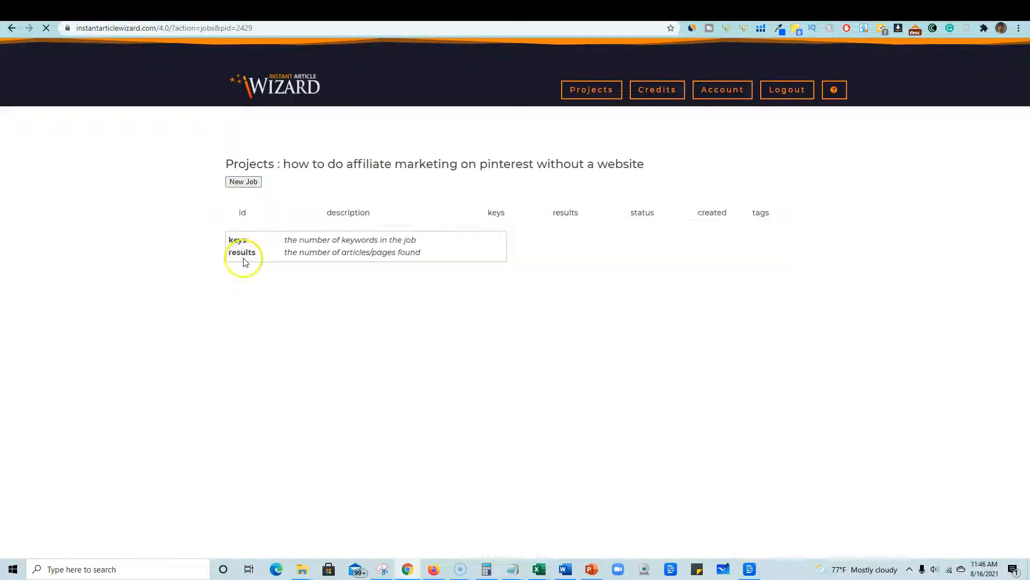
Start a new Tips Only job in the project with the description "how to do affiliate marketing on pinterest without a website"
{"action": "left_click", "coordinate": [252, 183]}
{"action": "left_click", "coordinate": [270, 246]}
{"action": "left_click", "coordinate": [278, 265]}
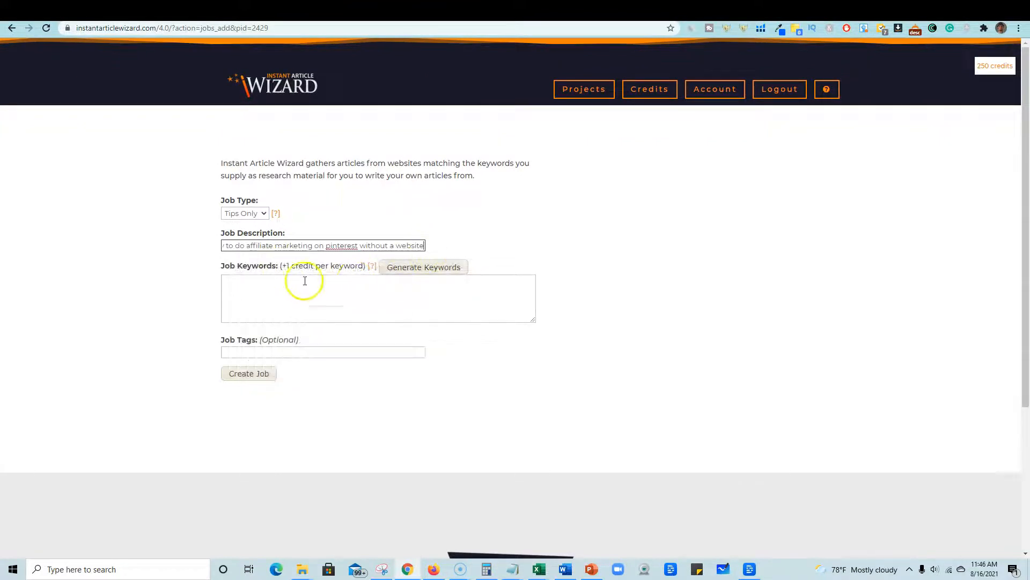
Create the job with the keywords "how to do affiliate marketing on pinterest without a website" and "affiliate marketing on pinterest", and return to the job list
{"action": "left_click", "coordinate": [276, 288]}
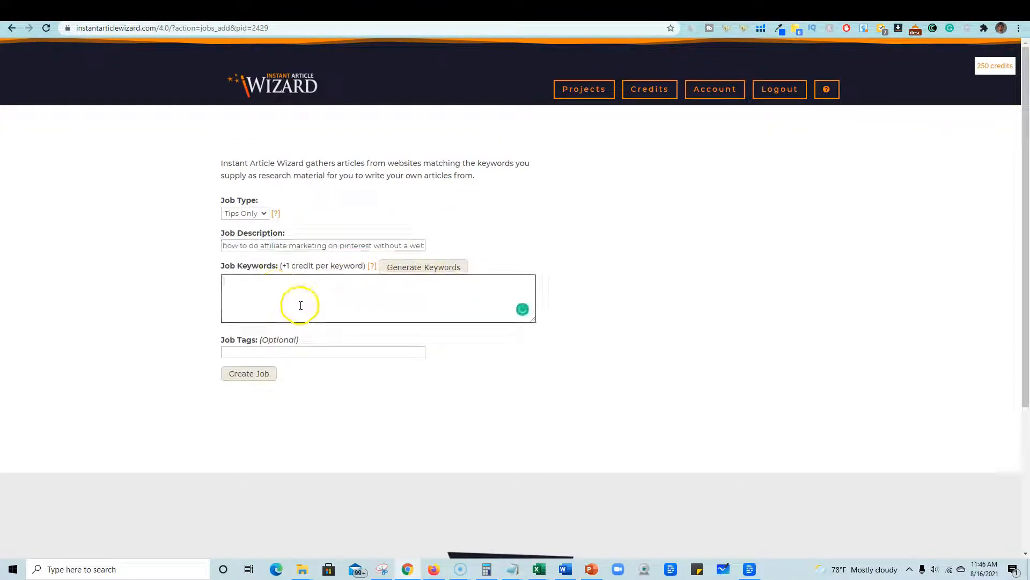
{"action": "type", "text": "how to do affiliate marketing on pinterest without a website"}
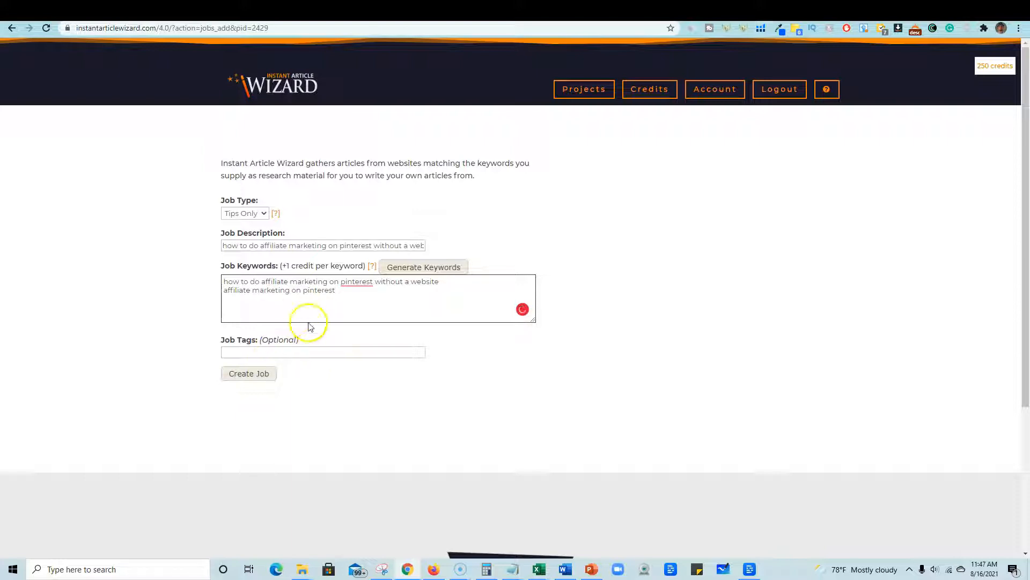
{"action": "left_click", "coordinate": [258, 374]}
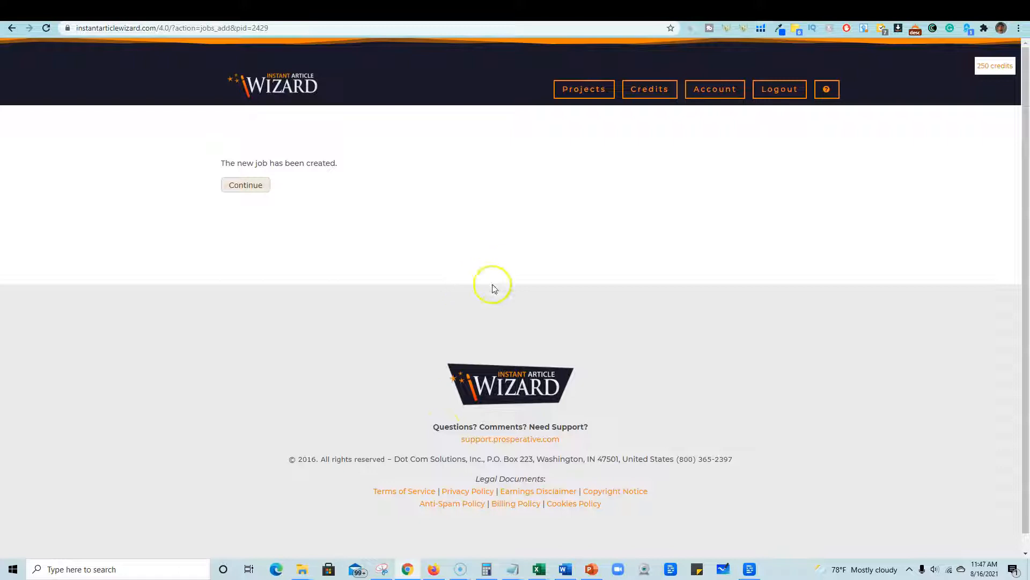
{"action": "left_click", "coordinate": [264, 188]}
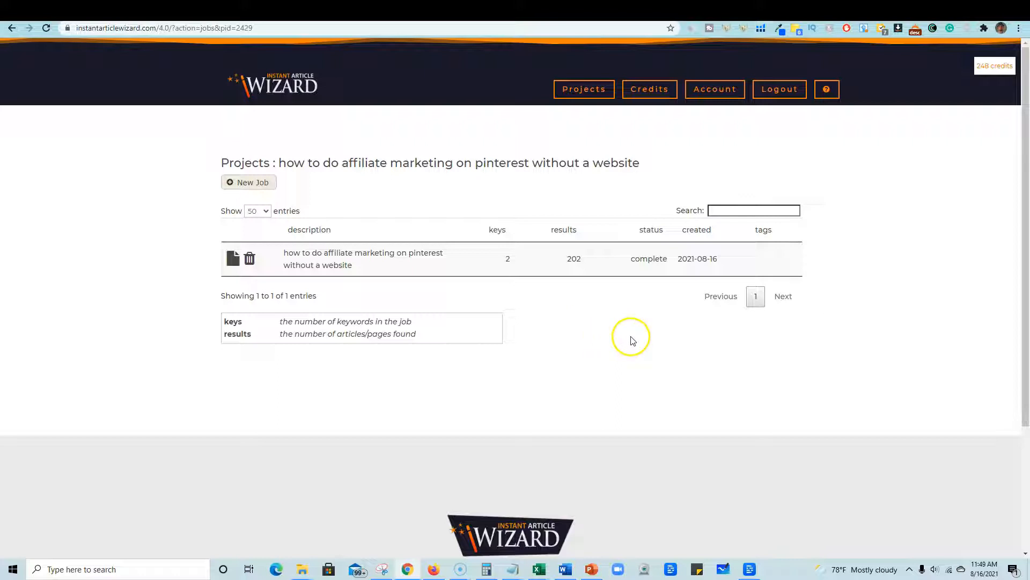
Start a new article from the completed Pinterest job and look through its content snippets
{"action": "left_click", "coordinate": [232, 259]}
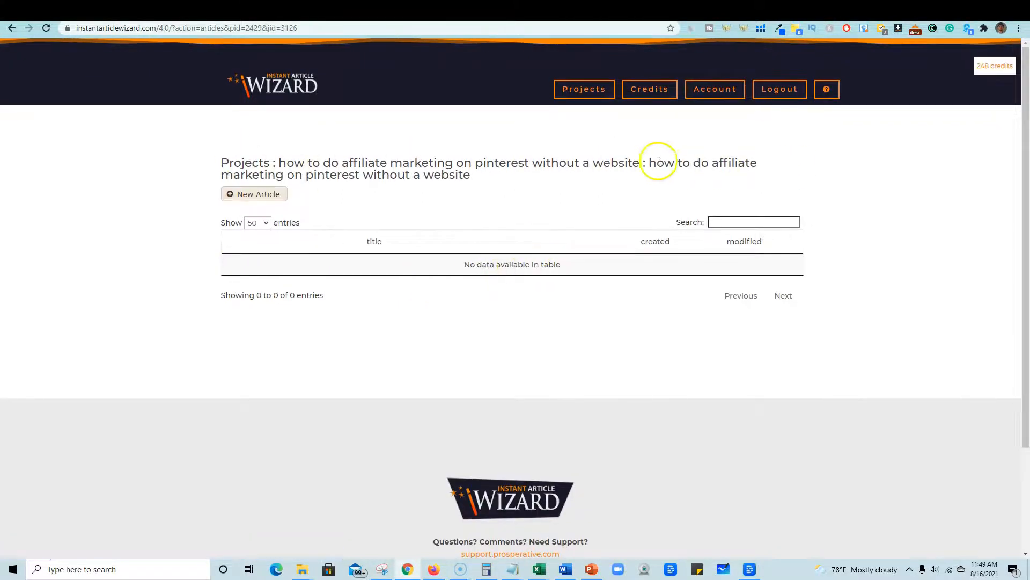
{"action": "left_click", "coordinate": [270, 194]}
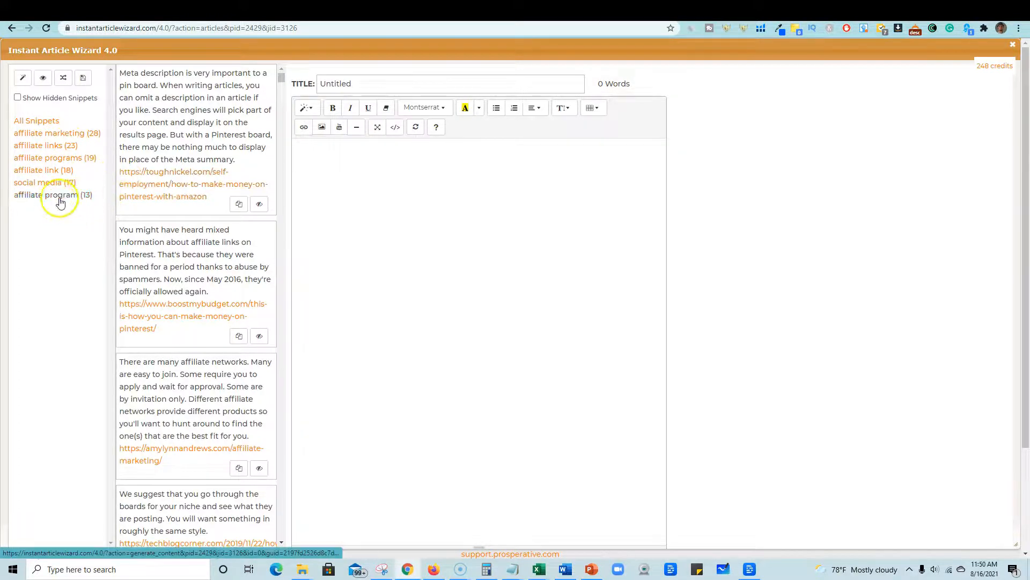
{"action": "scroll", "coordinate": [247, 309], "scroll_direction": "down", "scroll_amount": 12}
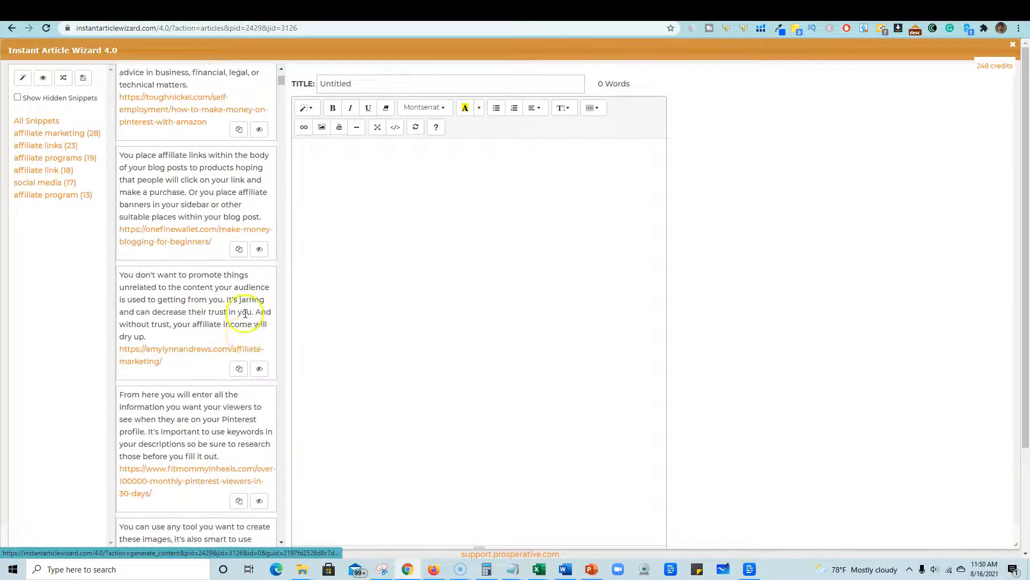
{"action": "left_click_drag", "start_coordinate": [281, 82], "coordinate": [284, 16]}
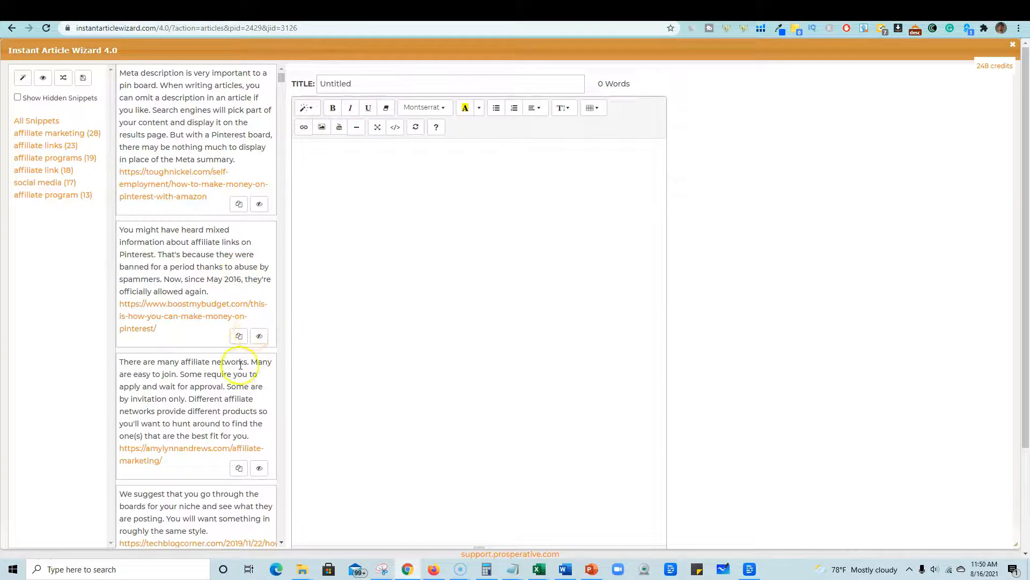
Add the snippets on mixed affiliate link information, affiliate networks, niche boards and the accuracy disclaimer to the article
{"action": "left_click", "coordinate": [237, 338]}
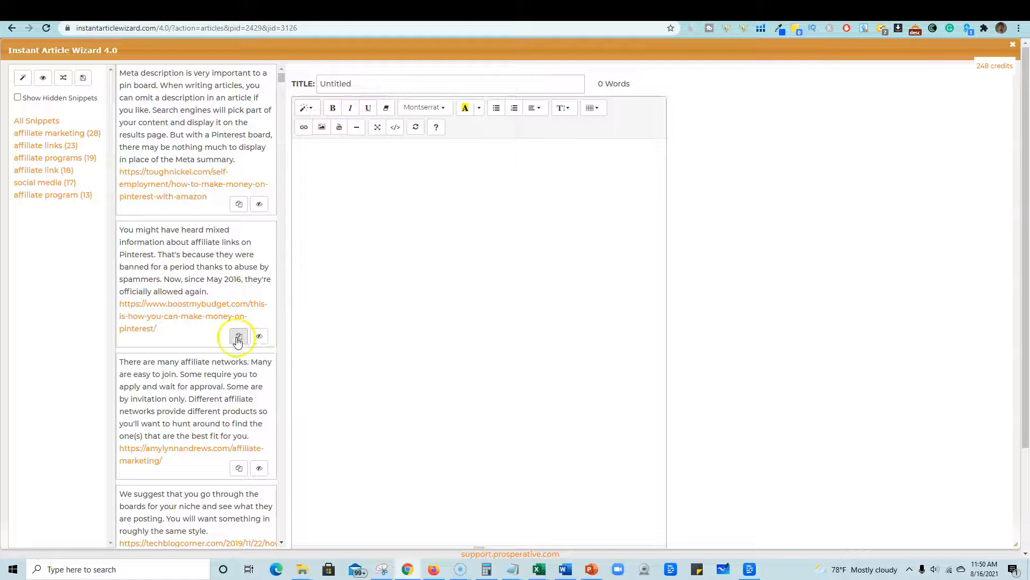
{"action": "left_click", "coordinate": [239, 469]}
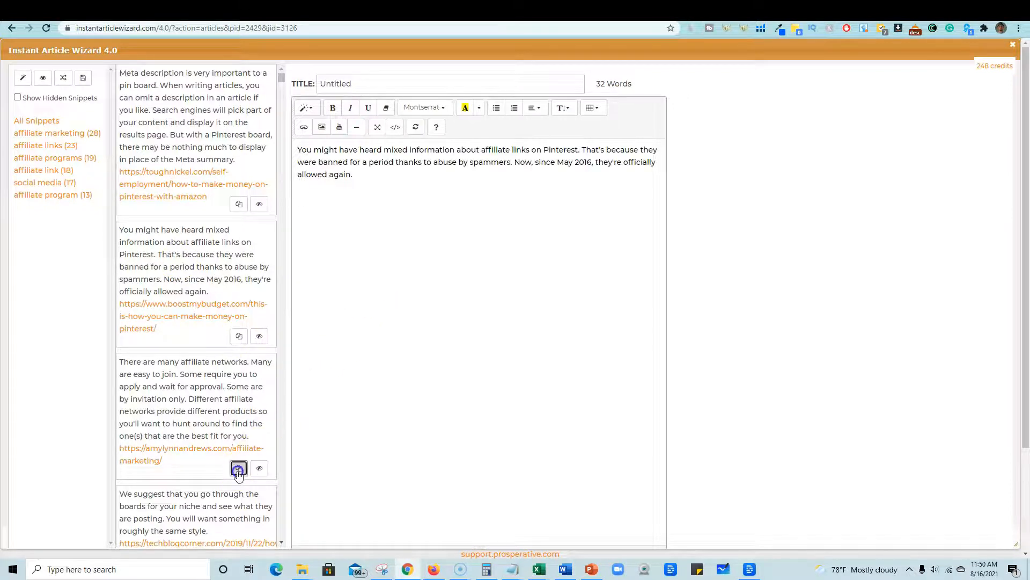
{"action": "scroll", "coordinate": [238, 475], "scroll_direction": "down", "scroll_amount": 4}
{"action": "left_click", "coordinate": [239, 361]}
{"action": "left_click", "coordinate": [239, 495]}
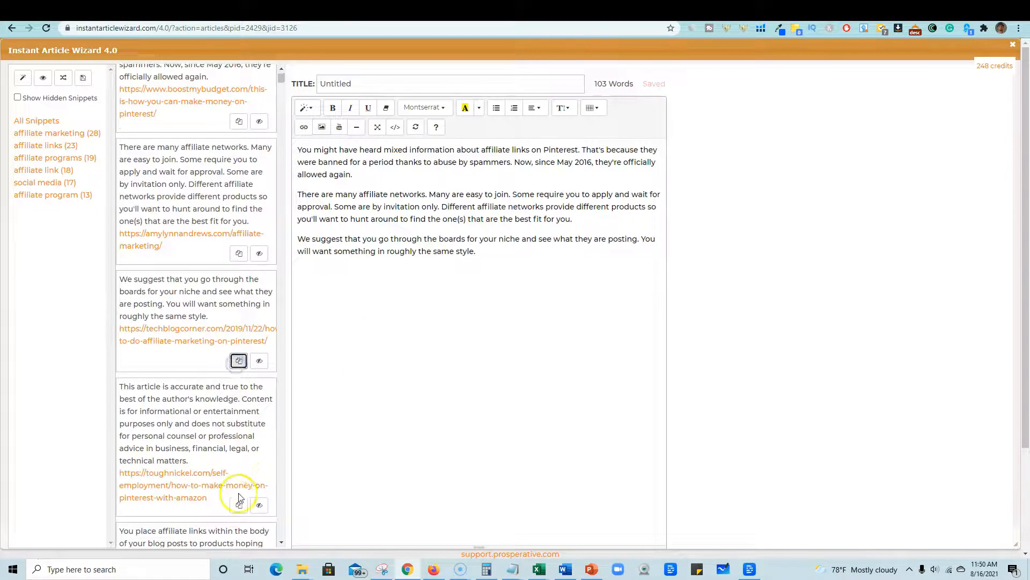
Add the snippets on affiliate links in blog posts, Pinterest profile information, the #affiliatelink hashtag and image tools to the article
{"action": "scroll", "coordinate": [238, 483], "scroll_direction": "down", "scroll_amount": 3}
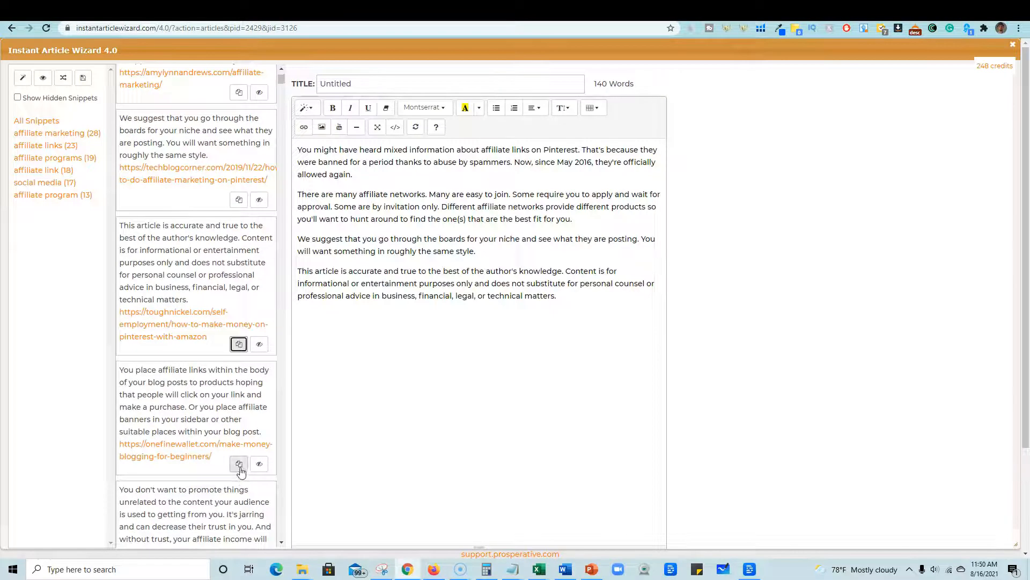
{"action": "left_click", "coordinate": [239, 464]}
{"action": "scroll", "coordinate": [238, 467], "scroll_direction": "down", "scroll_amount": 4}
{"action": "left_click", "coordinate": [238, 500]}
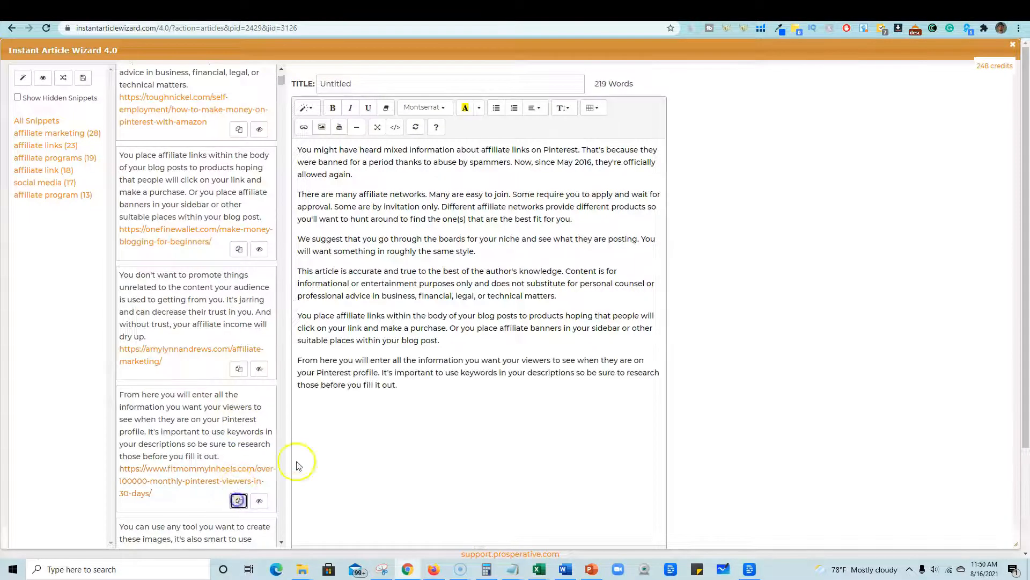
{"action": "scroll", "coordinate": [215, 430], "scroll_direction": "down", "scroll_amount": 5}
{"action": "left_click", "coordinate": [239, 447]}
{"action": "left_click", "coordinate": [239, 340]}
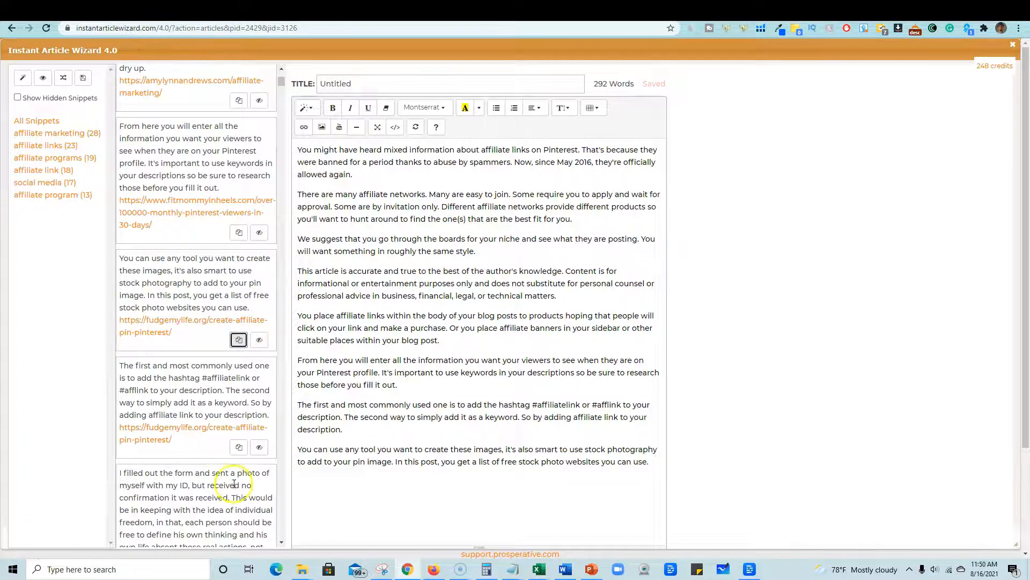
View the fitmommyinheels.com source page of the Pinterest profile snippet and return to the article editor
{"action": "scroll", "coordinate": [240, 471], "scroll_direction": "up", "scroll_amount": 2}
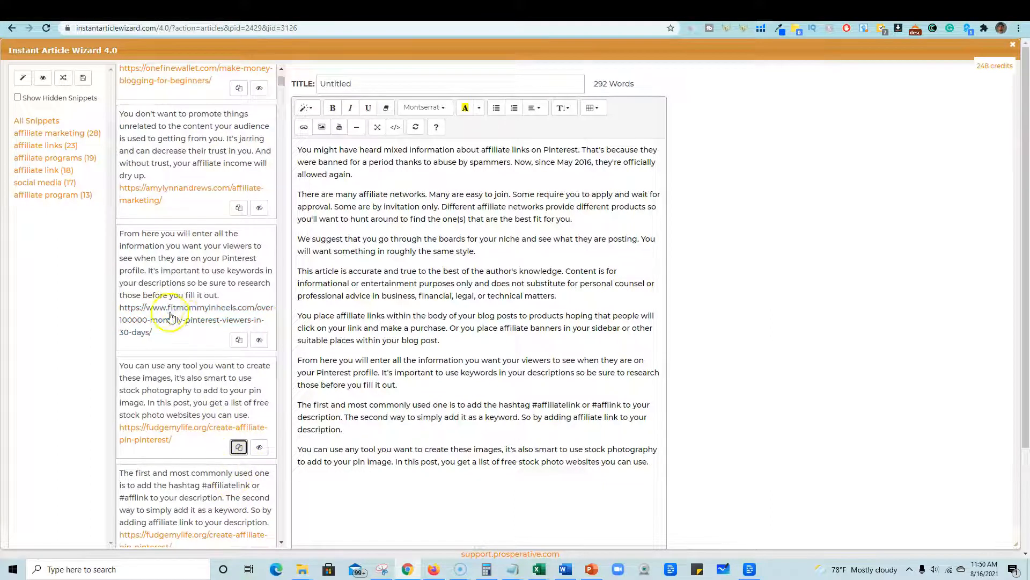
{"action": "left_click", "coordinate": [195, 324]}
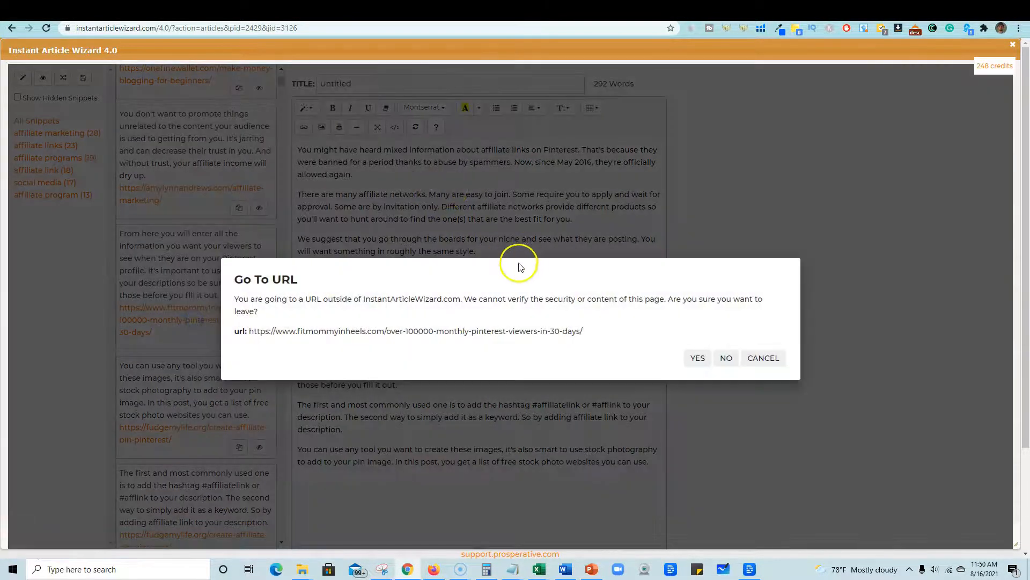
{"action": "left_click", "coordinate": [697, 359]}
{"action": "left_click", "coordinate": [673, 172]}
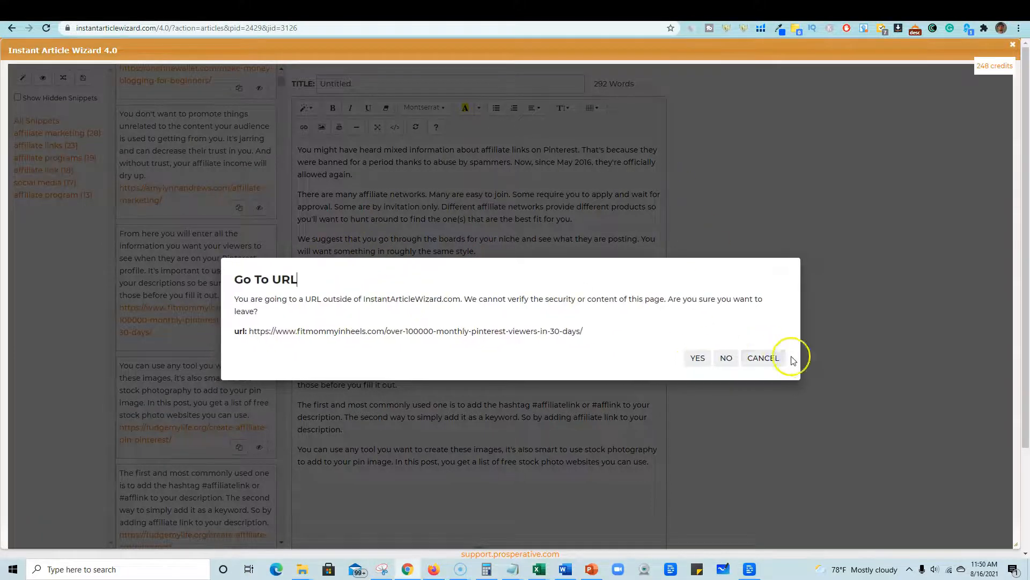
{"action": "left_click", "coordinate": [762, 358]}
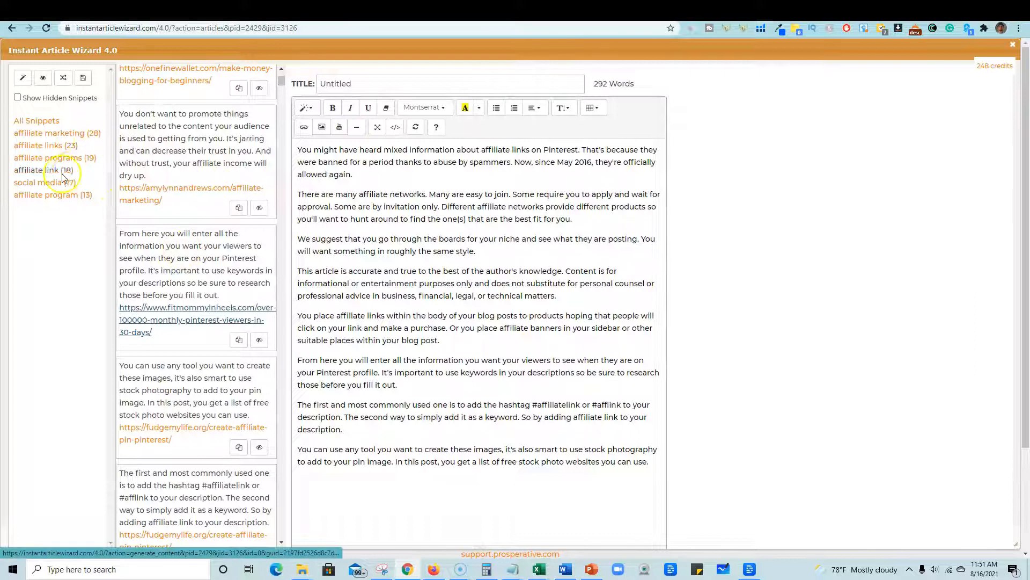
Filter the content snippets to the "affiliate programs" topic and look through them
{"action": "left_click", "coordinate": [72, 159]}
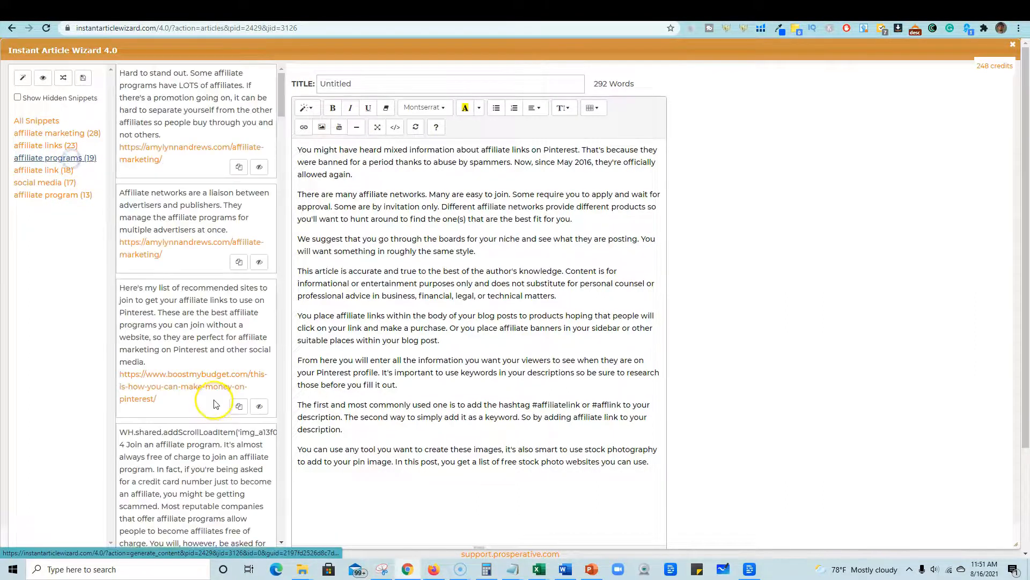
{"action": "scroll", "coordinate": [196, 408], "scroll_direction": "down", "scroll_amount": 5}
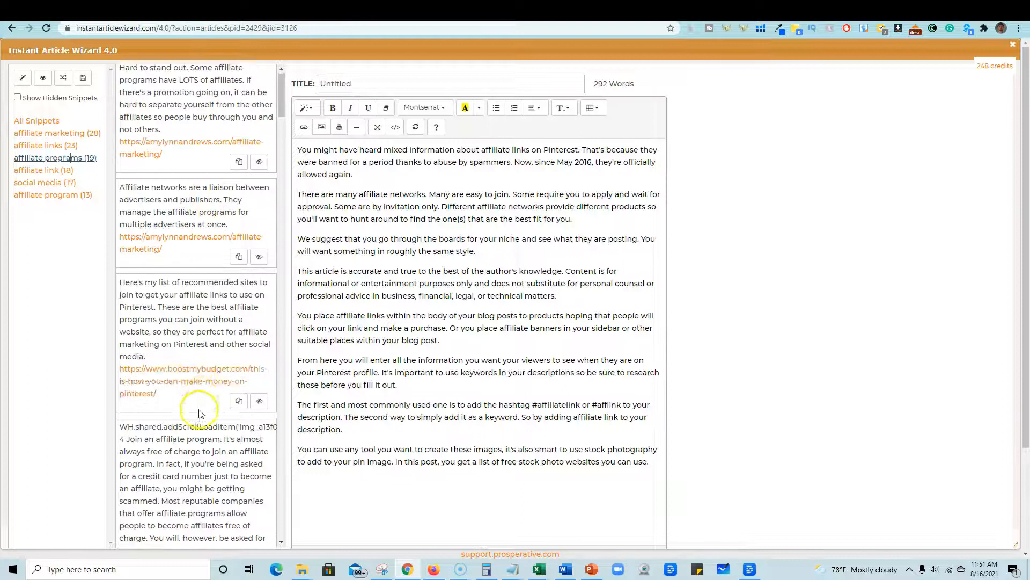
{"action": "scroll", "coordinate": [188, 297], "scroll_direction": "down", "scroll_amount": 2}
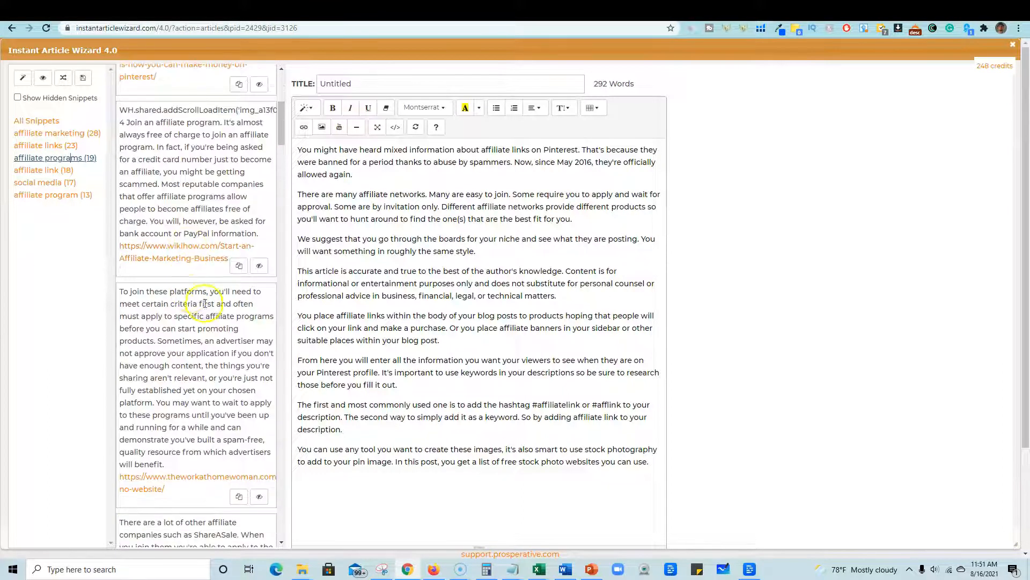
Insert the snippet beginning "To join these platforms" twice, and clear all text from the article body
{"action": "left_click", "coordinate": [239, 442]}
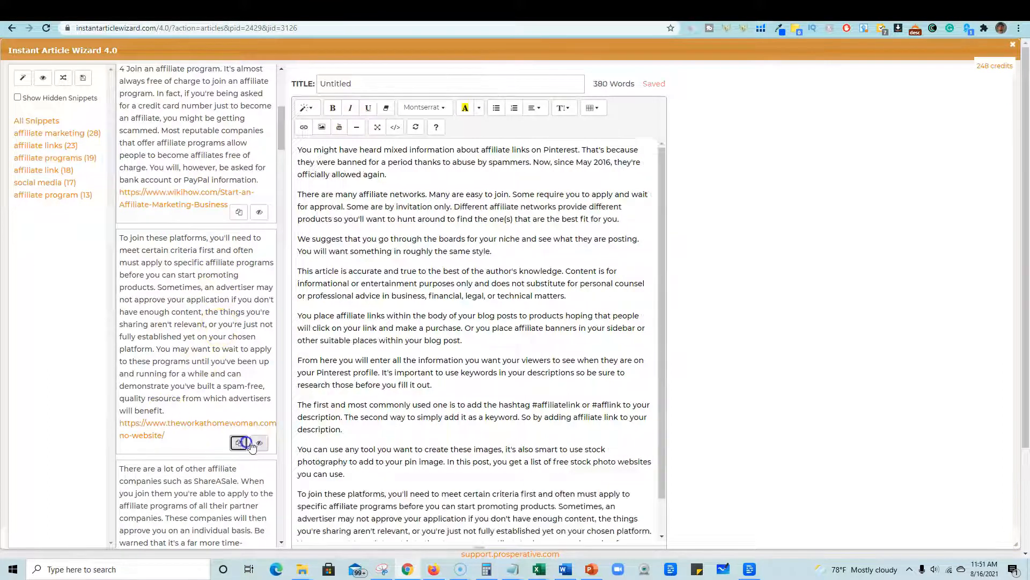
{"action": "left_click", "coordinate": [239, 443]}
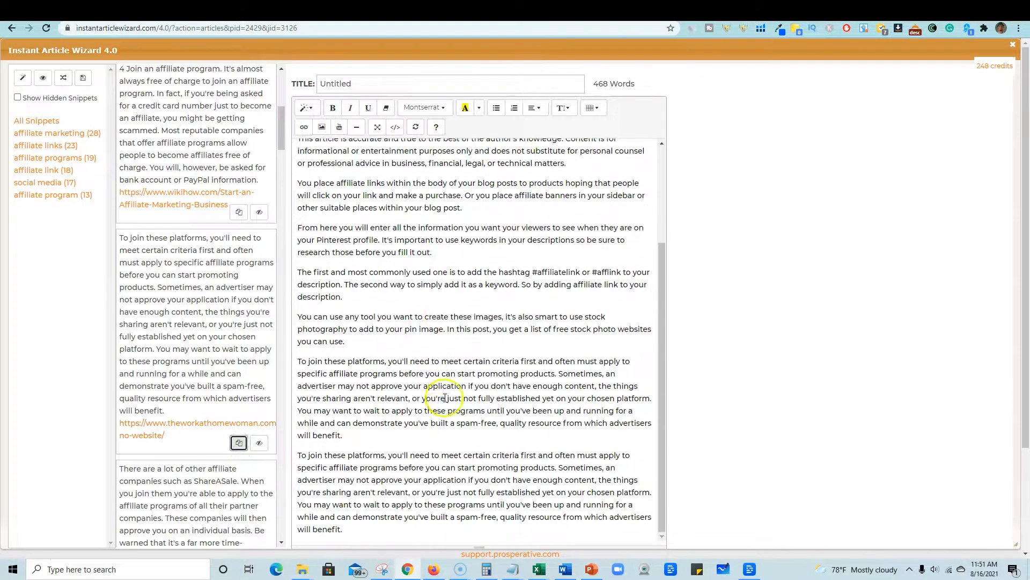
{"action": "left_click", "coordinate": [396, 220]}
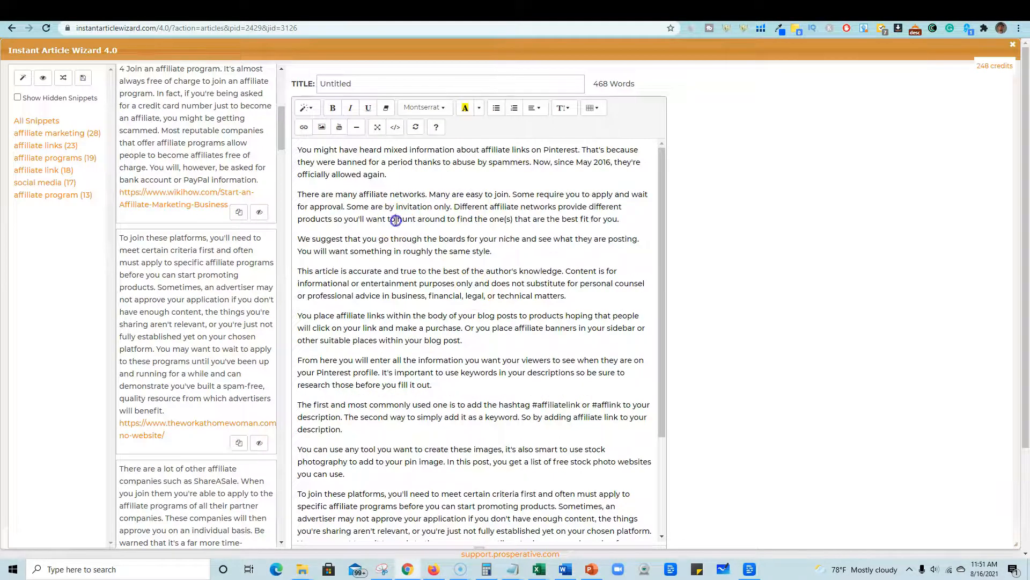
{"action": "key", "text": "ctrl+a"}
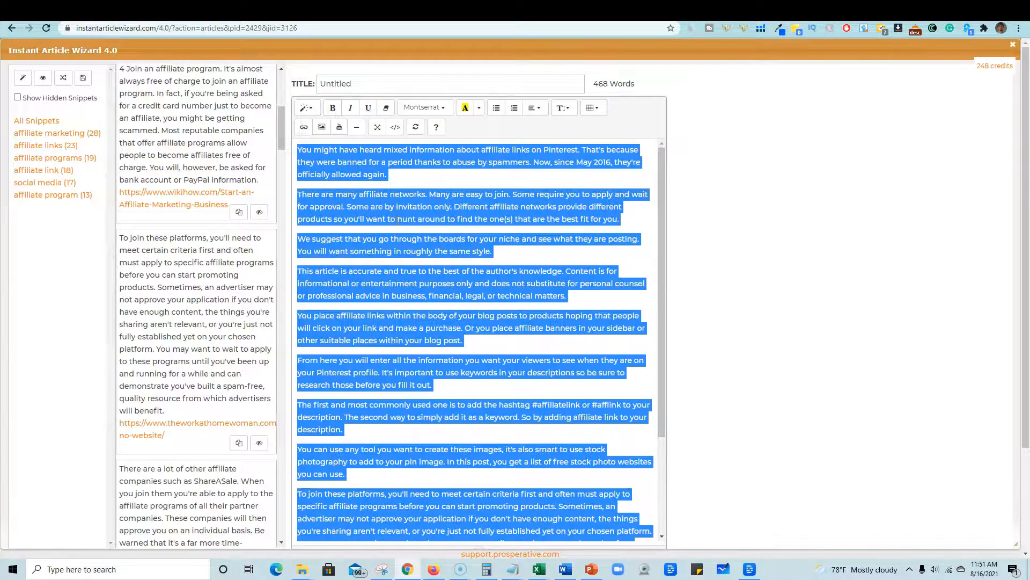
{"action": "key", "text": "Delete"}
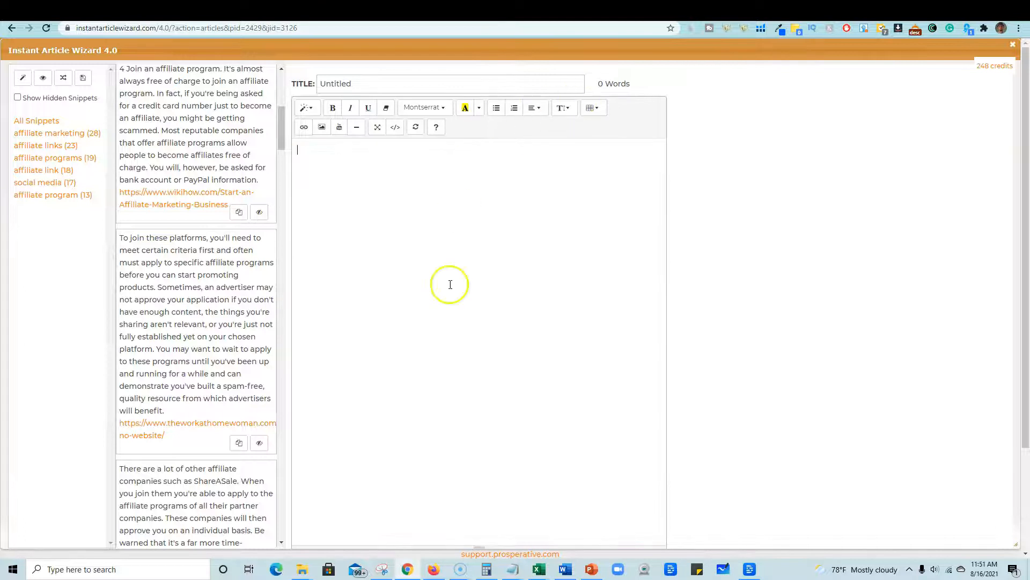
Generate the article body automatically from the affiliate programs snippets and skim the text
{"action": "scroll", "coordinate": [158, 220], "scroll_direction": "up", "scroll_amount": 3}
{"action": "scroll", "coordinate": [158, 220], "scroll_direction": "up", "scroll_amount": 4}
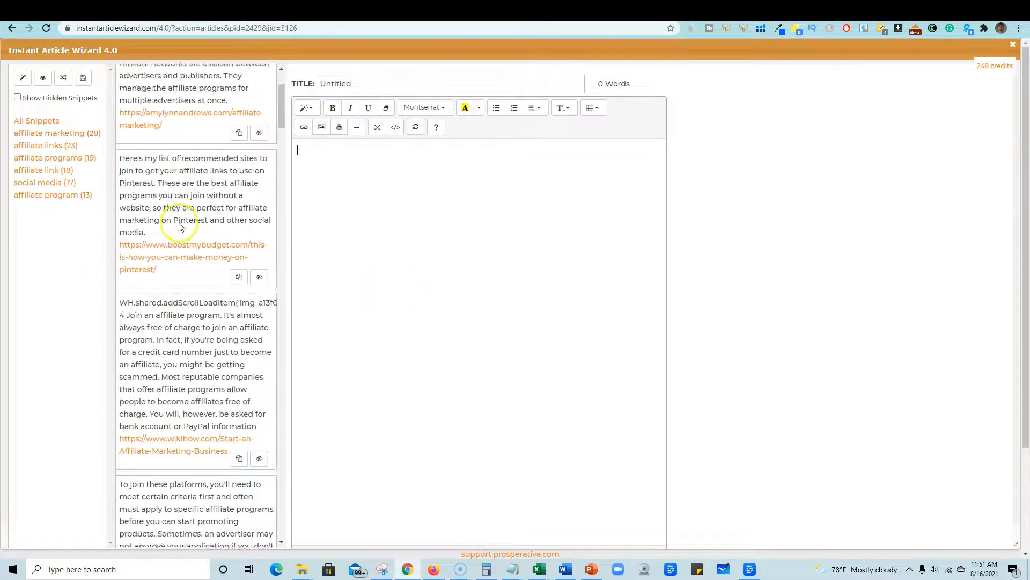
{"action": "left_click", "coordinate": [311, 109]}
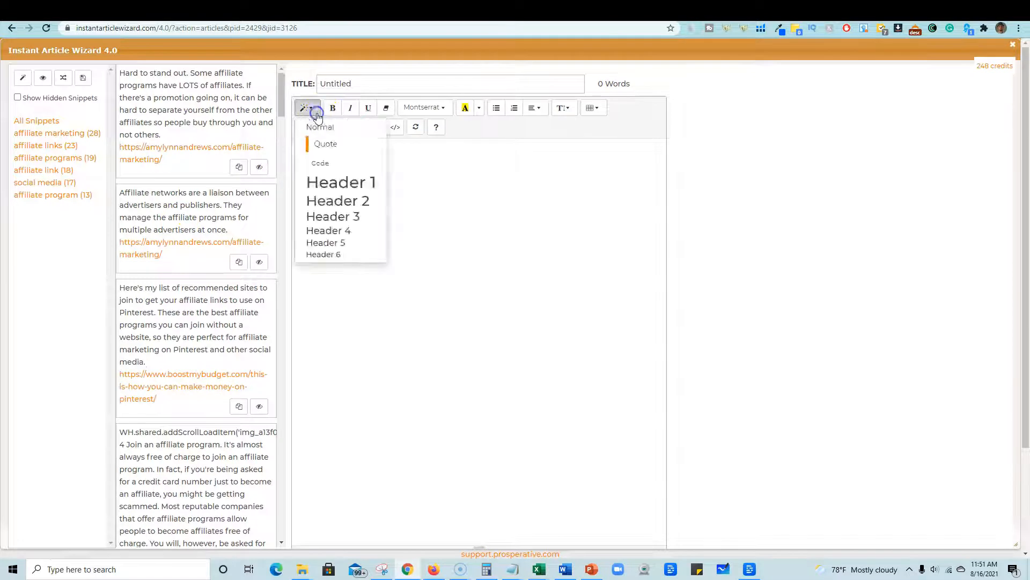
{"action": "left_click", "coordinate": [315, 110]}
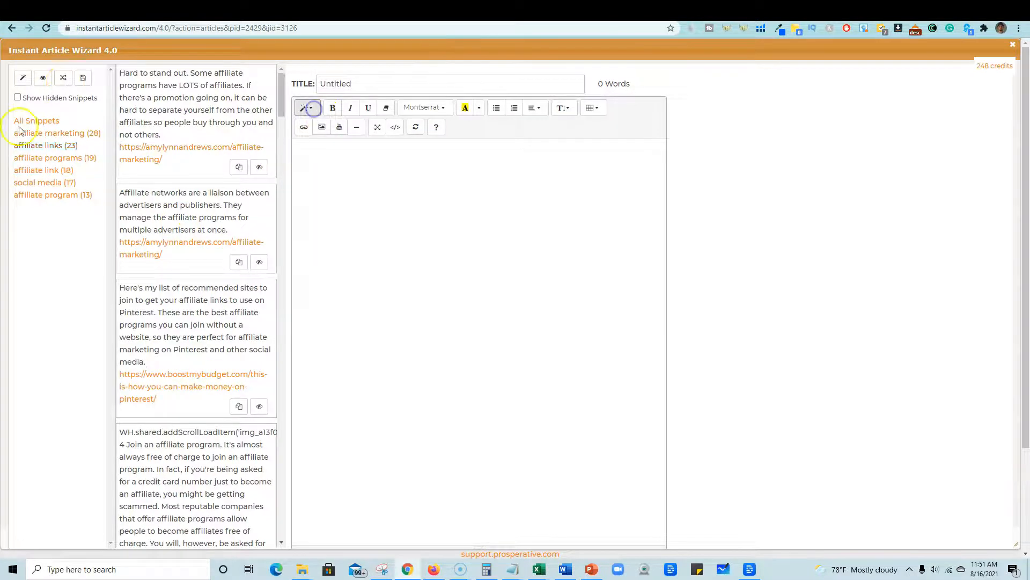
{"action": "left_click", "coordinate": [23, 79]}
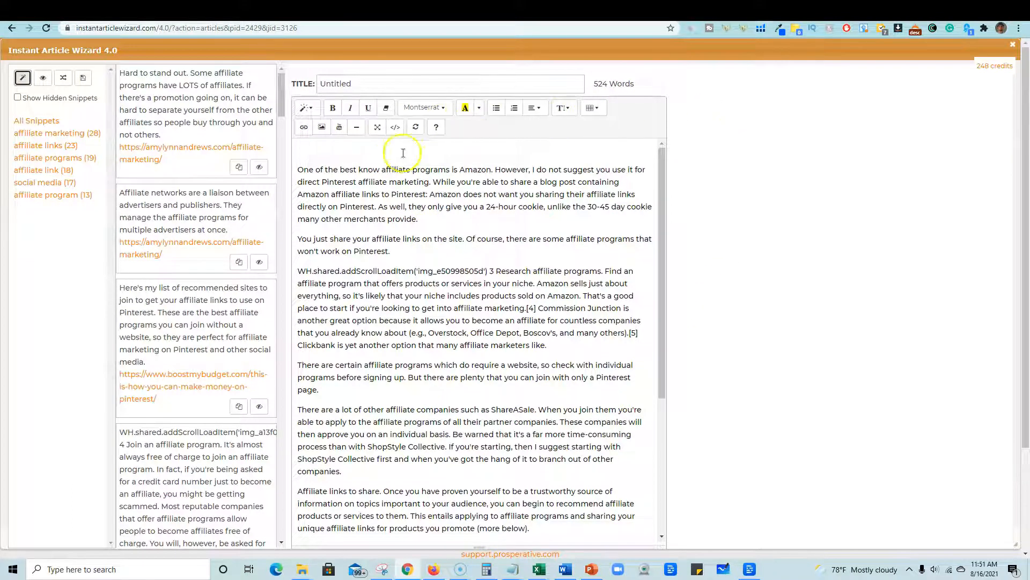
{"action": "scroll", "coordinate": [421, 254], "scroll_direction": "down", "scroll_amount": 6}
{"action": "scroll", "coordinate": [421, 254], "scroll_direction": "up", "scroll_amount": 6}
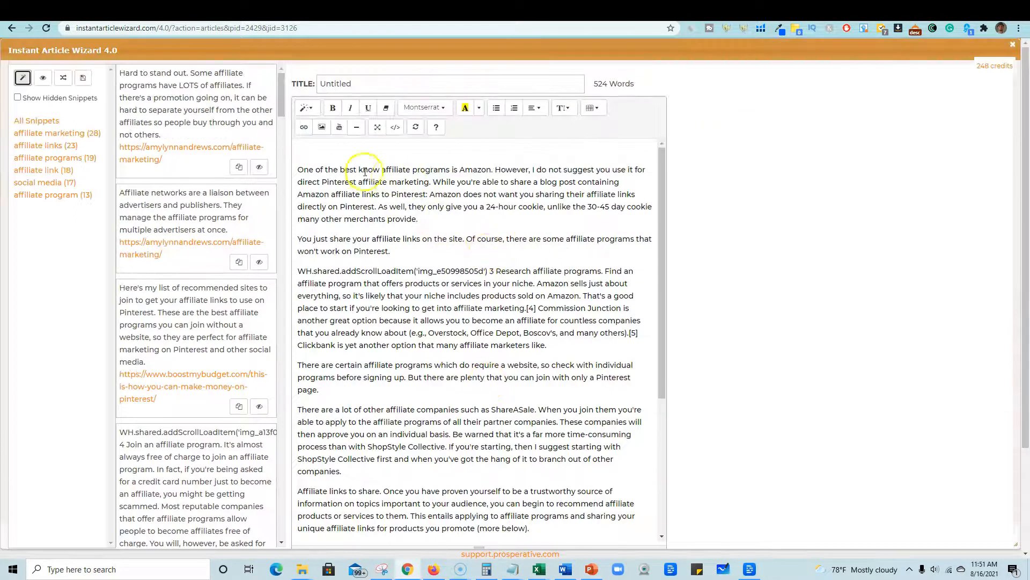
Generate a spun version of the article and spin the result a second time
{"action": "left_click", "coordinate": [334, 157]}
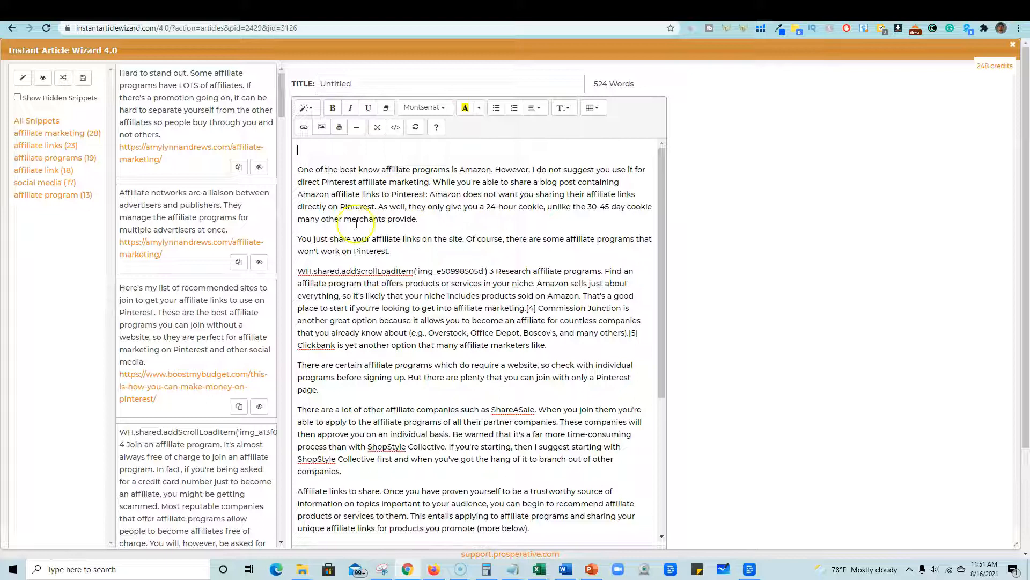
{"action": "scroll", "coordinate": [445, 190], "scroll_direction": "down", "scroll_amount": 6}
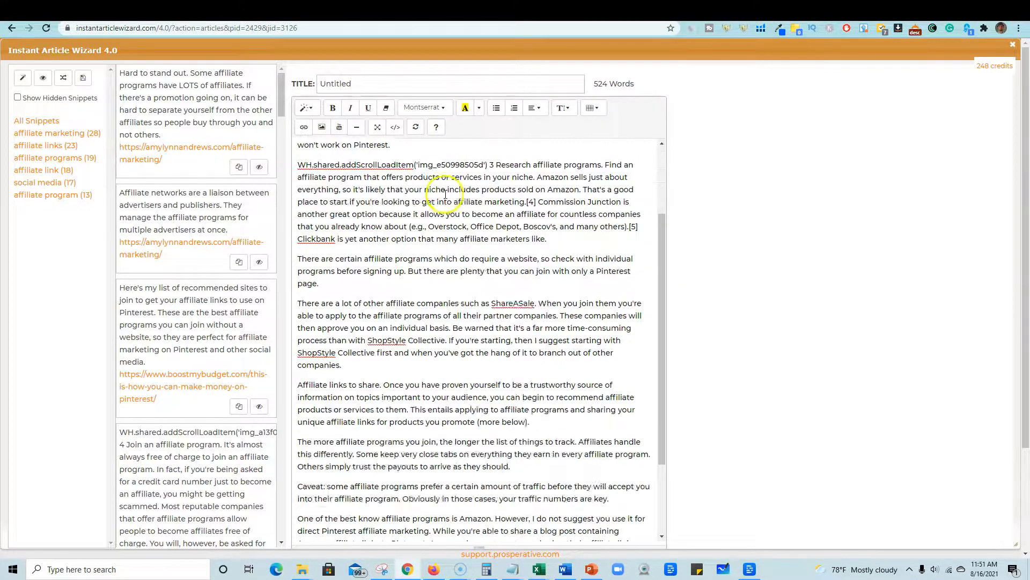
{"action": "scroll", "coordinate": [513, 385], "scroll_direction": "up", "scroll_amount": 2}
{"action": "scroll", "coordinate": [514, 385], "scroll_direction": "up", "scroll_amount": 4}
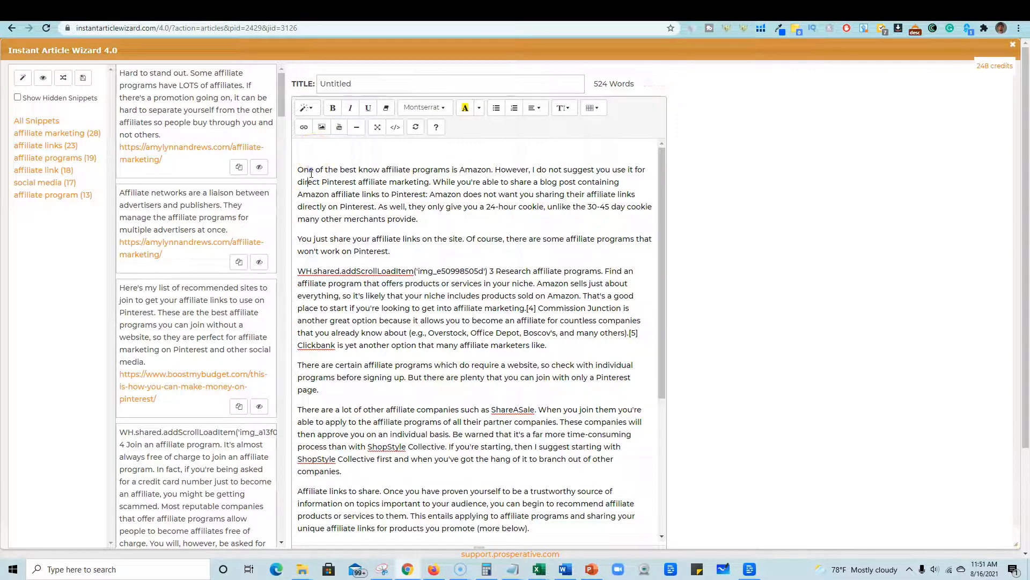
{"action": "left_click", "coordinate": [417, 128]}
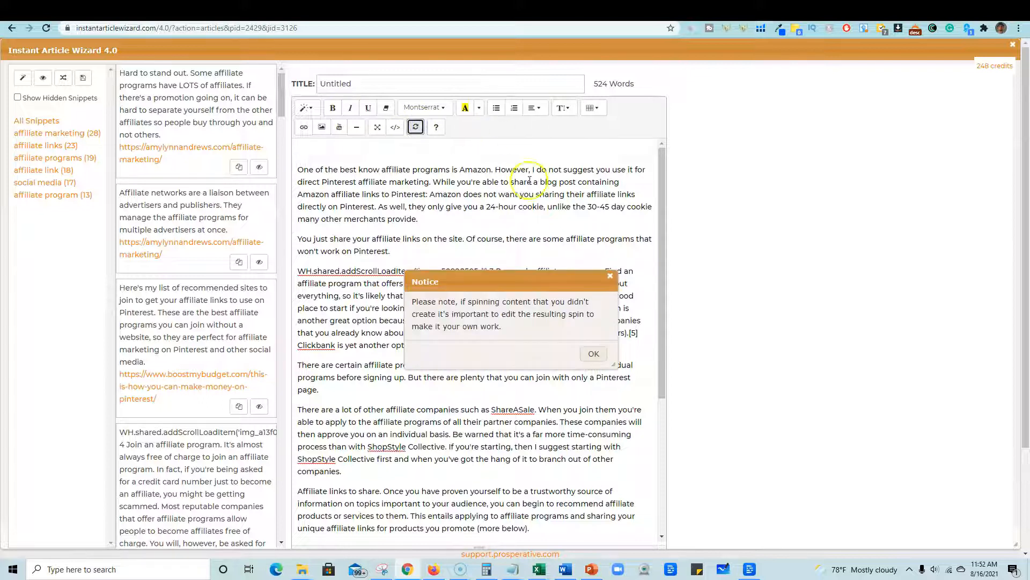
{"action": "left_click", "coordinate": [420, 127]}
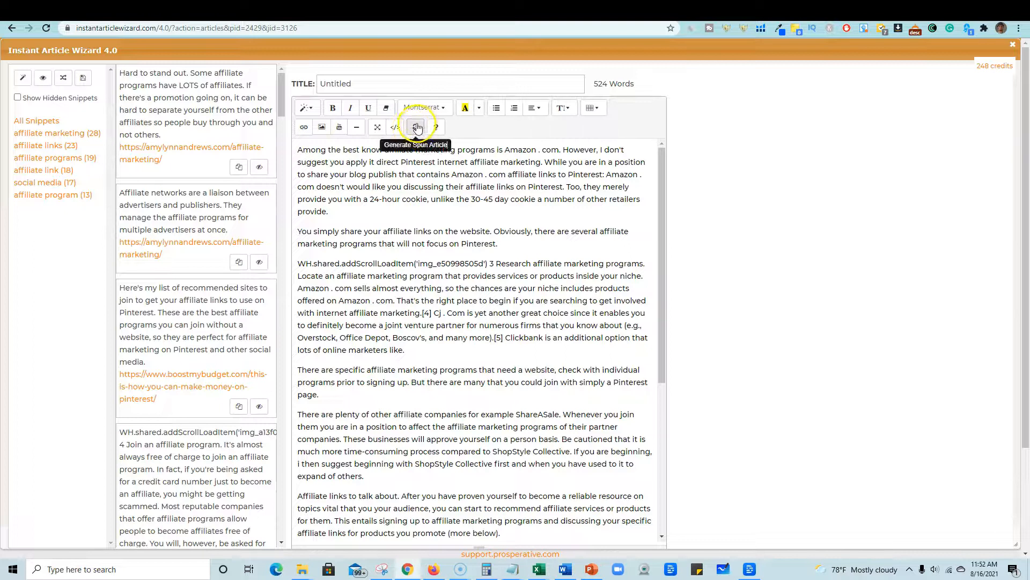
{"action": "left_click", "coordinate": [416, 129]}
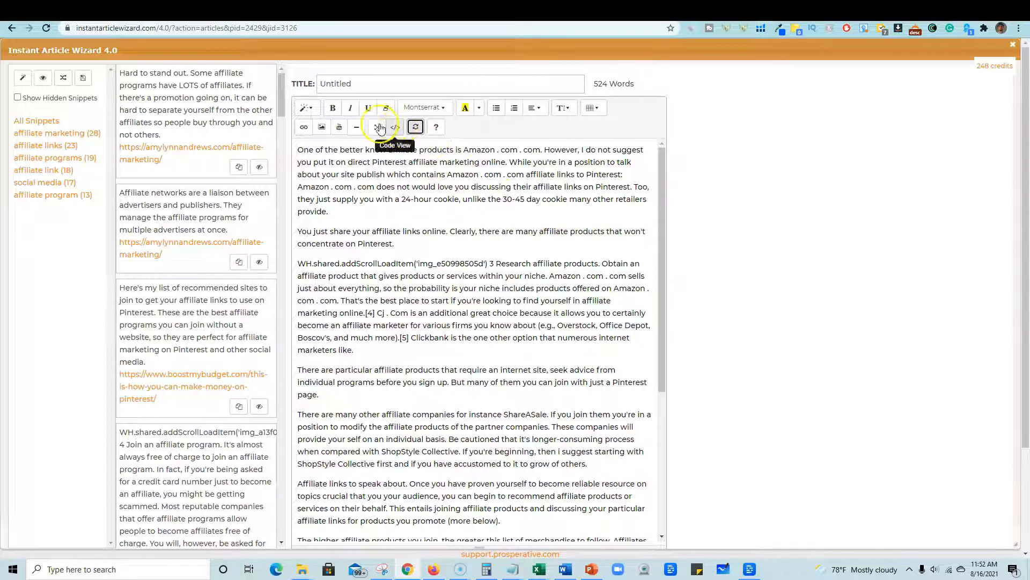
Review the spun article and copy its entire text
{"action": "left_click", "coordinate": [793, 166]}
{"action": "scroll", "coordinate": [473, 183], "scroll_direction": "down", "scroll_amount": 3}
{"action": "scroll", "coordinate": [474, 239], "scroll_direction": "up", "scroll_amount": 3}
{"action": "left_click", "coordinate": [421, 177]}
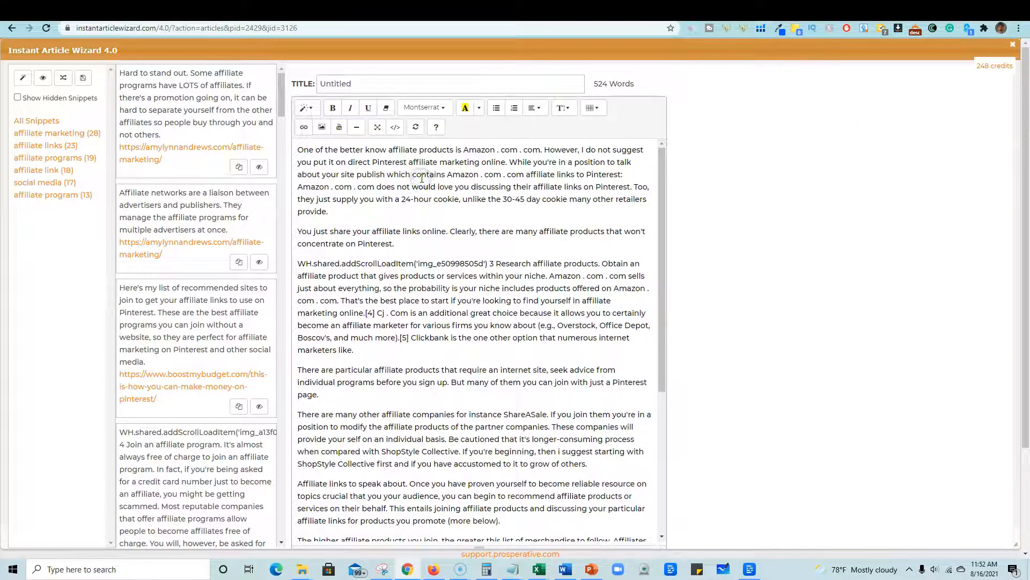
{"action": "key", "text": "ctrl+a"}
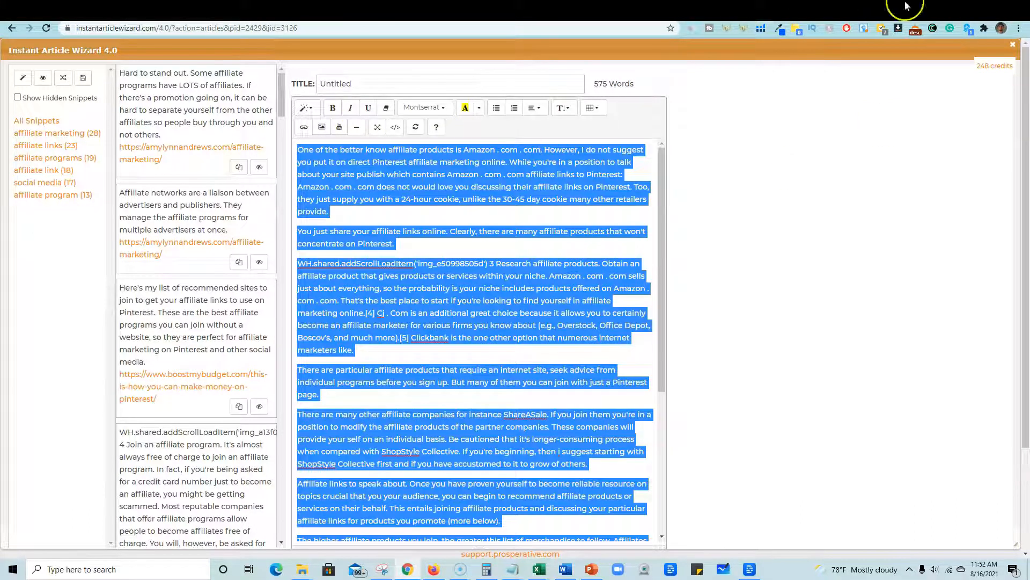
Open the Copyscape premium search page in a new tab and log in with the saved credentials
{"action": "left_click", "coordinate": [901, 10]}
{"action": "left_click", "coordinate": [550, 23]}
{"action": "type", "text": "cp["}
{"action": "key", "text": "Down"}
{"action": "key", "text": "Down"}
{"action": "key", "text": "Down"}
{"action": "key", "text": "Down"}
{"action": "key", "text": "Down"}
{"action": "key", "text": "Down"}
{"action": "key", "text": "Return"}
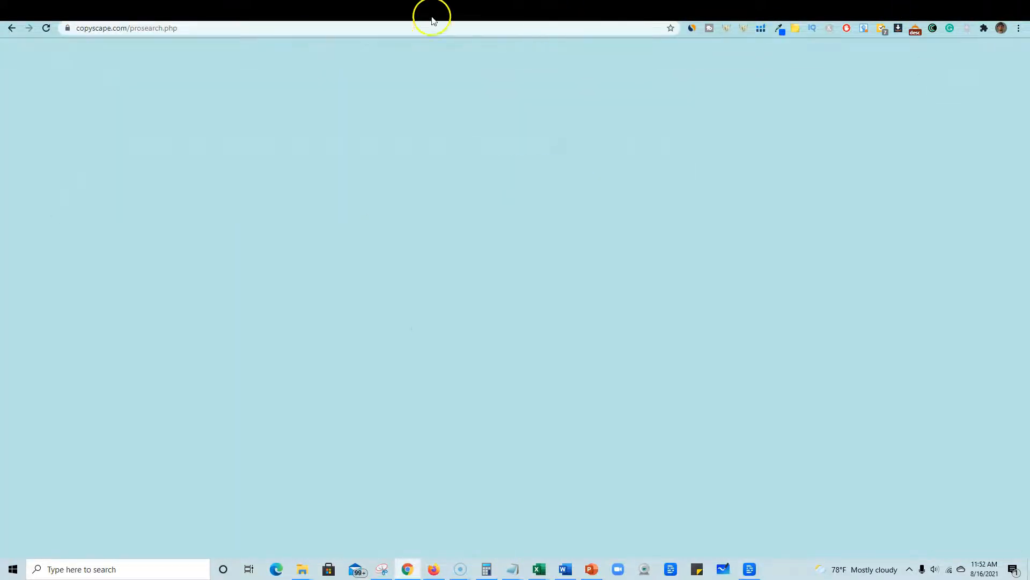
{"action": "left_click", "coordinate": [567, 248]}
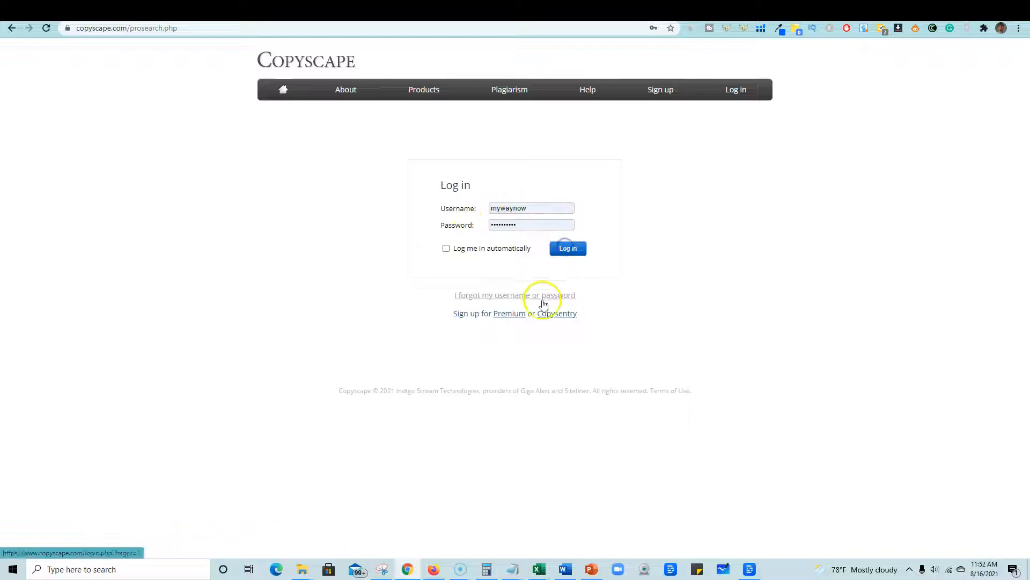
Run a Premium Search on the pasted spun article text and look through the matching pages
{"action": "left_click", "coordinate": [468, 230]}
{"action": "key", "text": "ctrl+v"}
{"action": "left_click", "coordinate": [516, 303]}
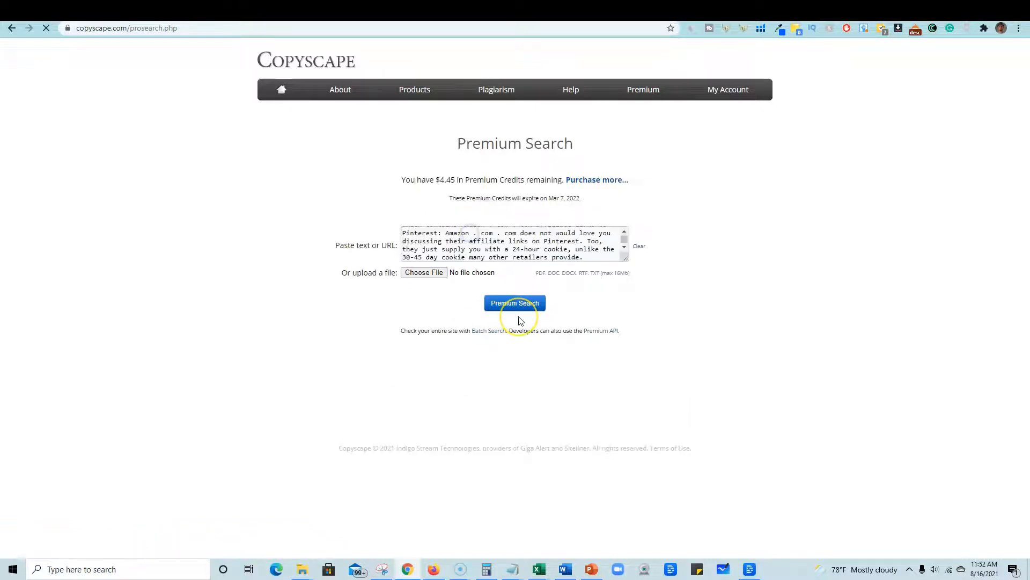
{"action": "scroll", "coordinate": [432, 354], "scroll_direction": "down", "scroll_amount": 6}
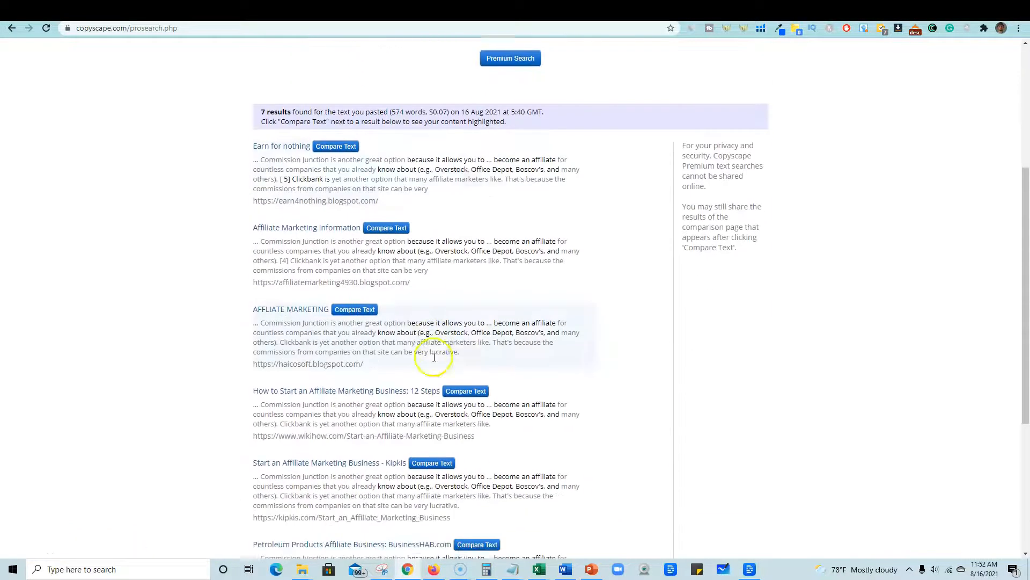
Look through the remaining Copyscape matches for the spun text and return to the article in Instant Article Wizard
{"action": "scroll", "coordinate": [500, 375], "scroll_direction": "down", "scroll_amount": 4}
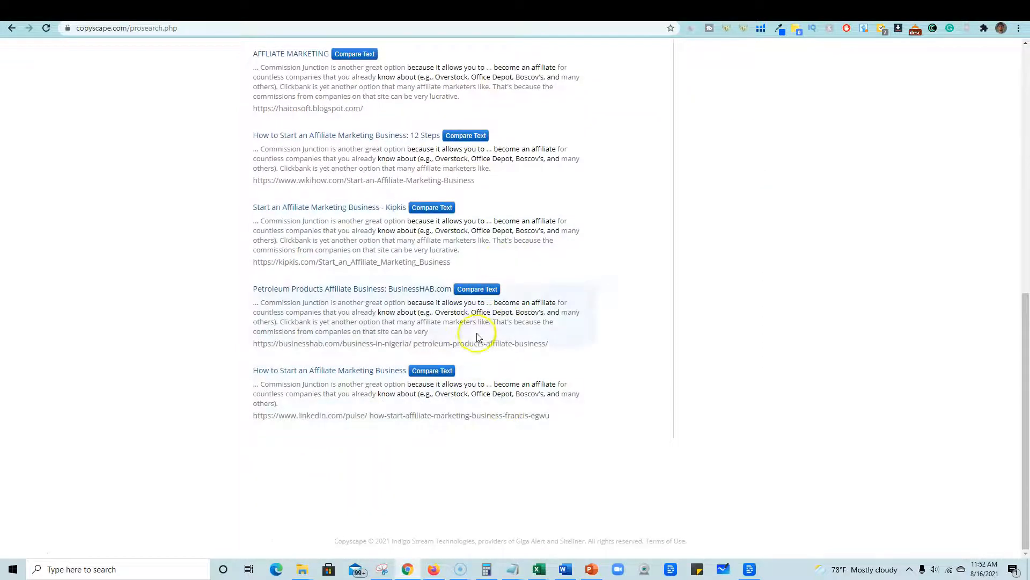
{"action": "scroll", "coordinate": [428, 390], "scroll_direction": "up", "scroll_amount": 6}
{"action": "scroll", "coordinate": [427, 389], "scroll_direction": "up", "scroll_amount": 3}
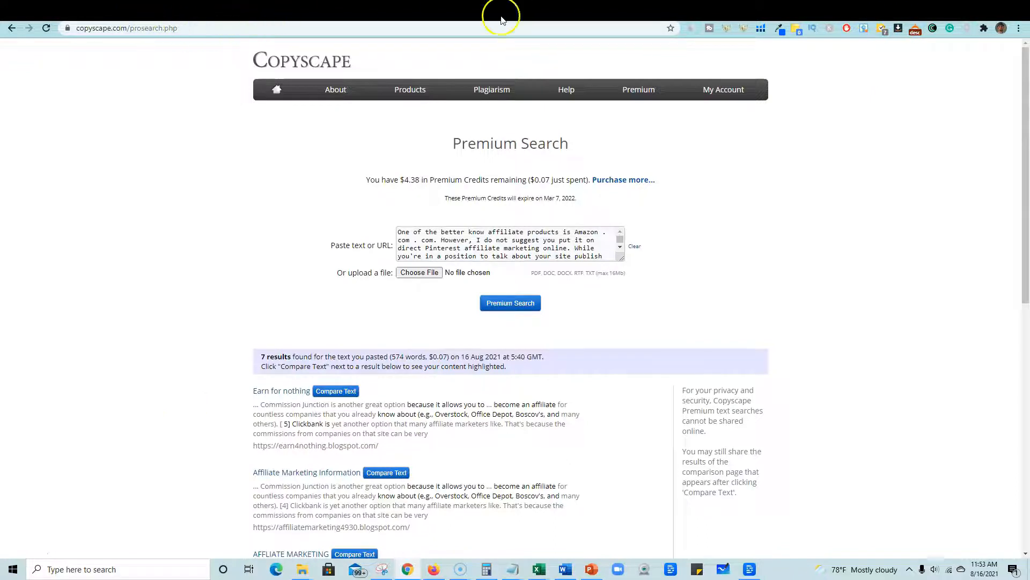
{"action": "left_click", "coordinate": [139, 12]}
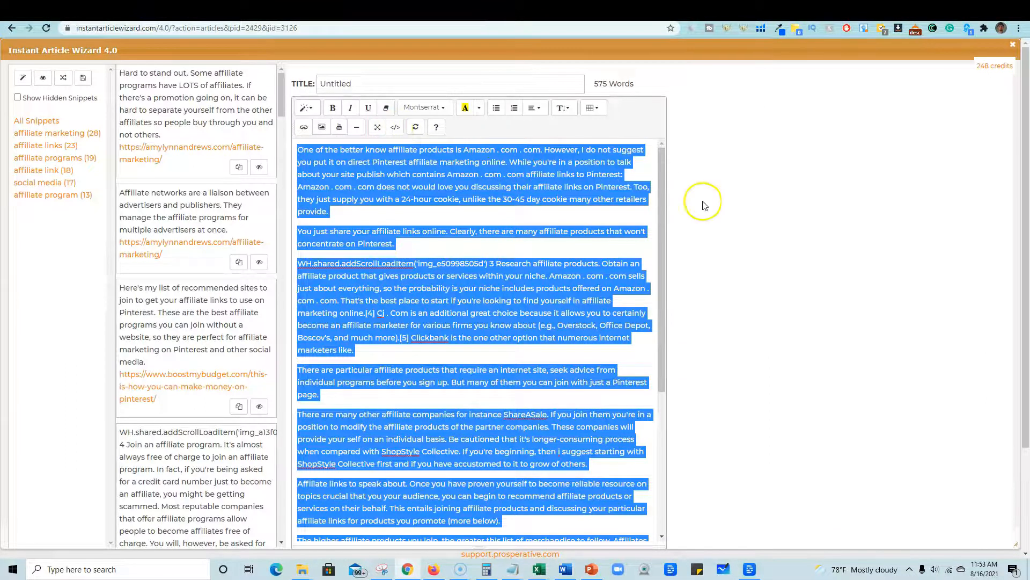
{"action": "left_click", "coordinate": [737, 225]}
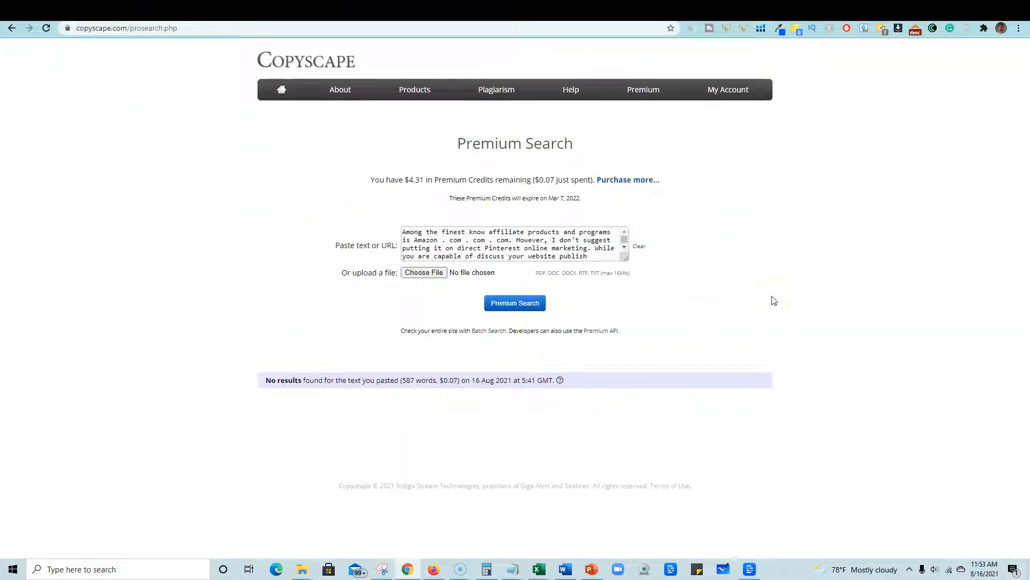
Check the re-spun article in Instant Article Wizard against its Premium Search result in Copyscape
{"action": "left_click", "coordinate": [194, 16]}
{"action": "left_click", "coordinate": [154, 11]}
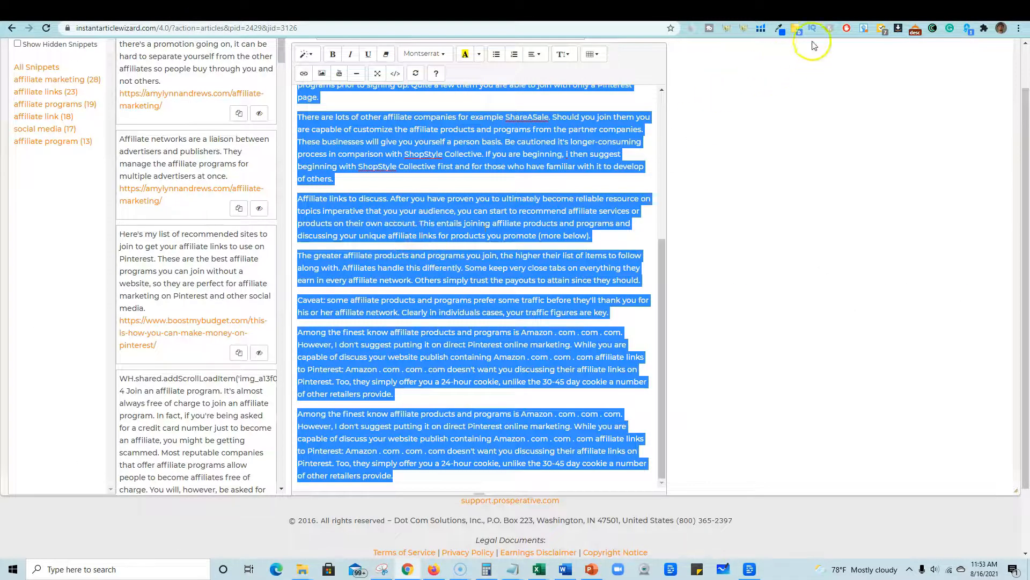
{"action": "left_click", "coordinate": [887, 8]}
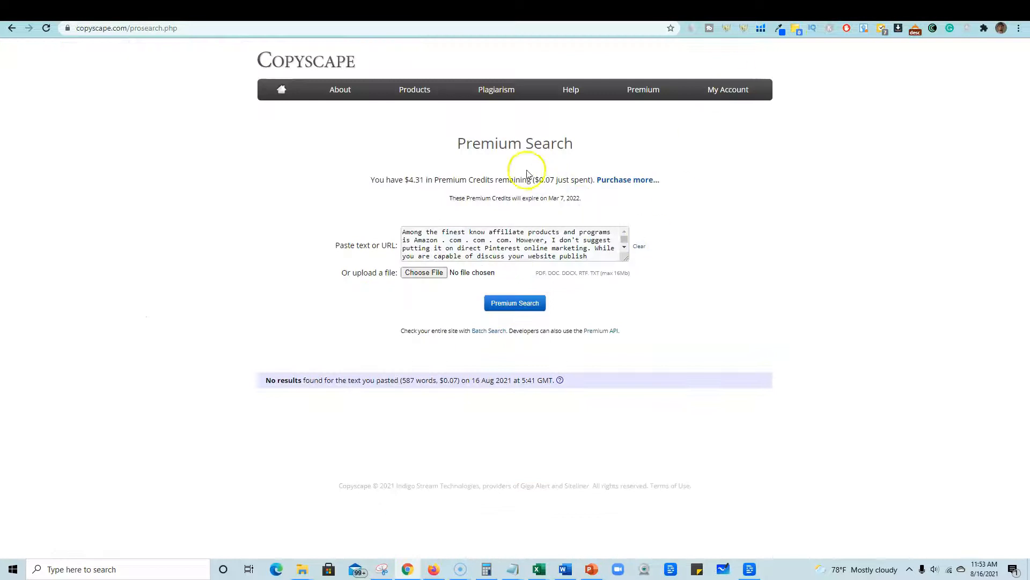
{"action": "left_click_drag", "start_coordinate": [284, 380], "coordinate": [694, 381]}
{"action": "left_click", "coordinate": [792, 288]}
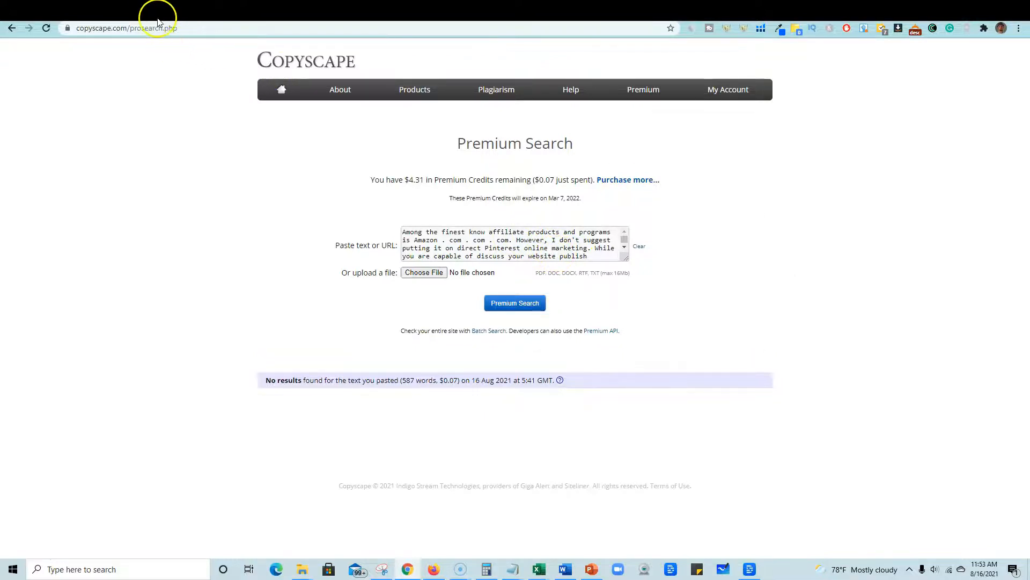
Switch to Instant Article Wizard and read through the re-spun article from its closing paragraphs back to its beginning
{"action": "left_click", "coordinate": [143, 11]}
{"action": "left_click", "coordinate": [455, 280]}
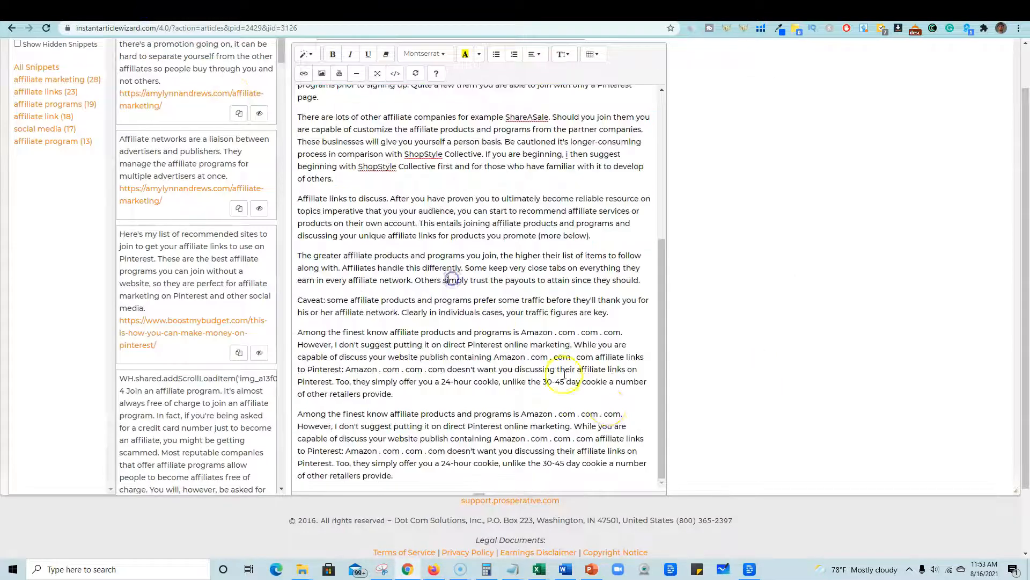
{"action": "scroll", "coordinate": [601, 467], "scroll_direction": "down", "scroll_amount": 2}
{"action": "scroll", "coordinate": [544, 398], "scroll_direction": "up", "scroll_amount": 5}
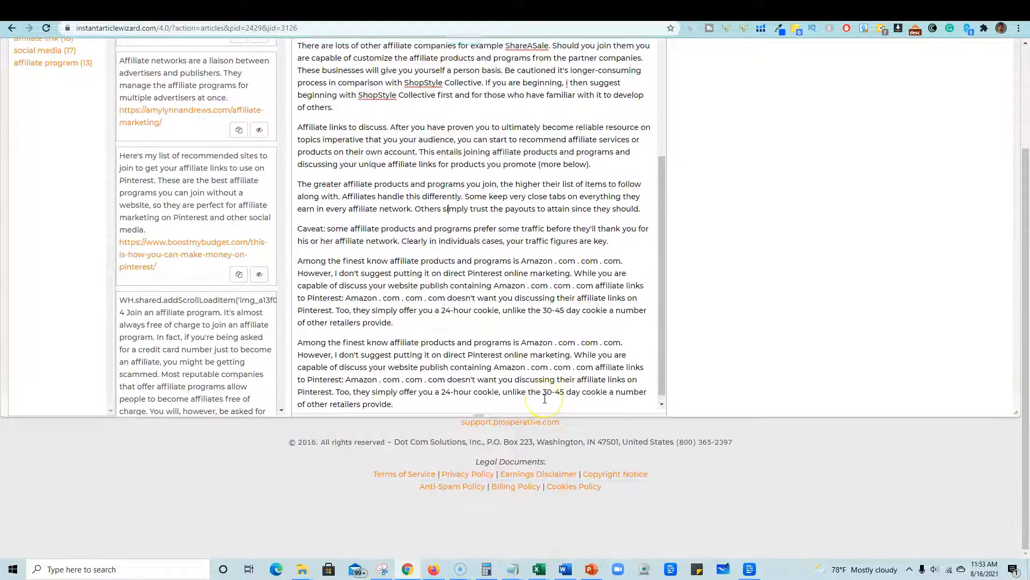
{"action": "scroll", "coordinate": [764, 410], "scroll_direction": "up", "scroll_amount": 3}
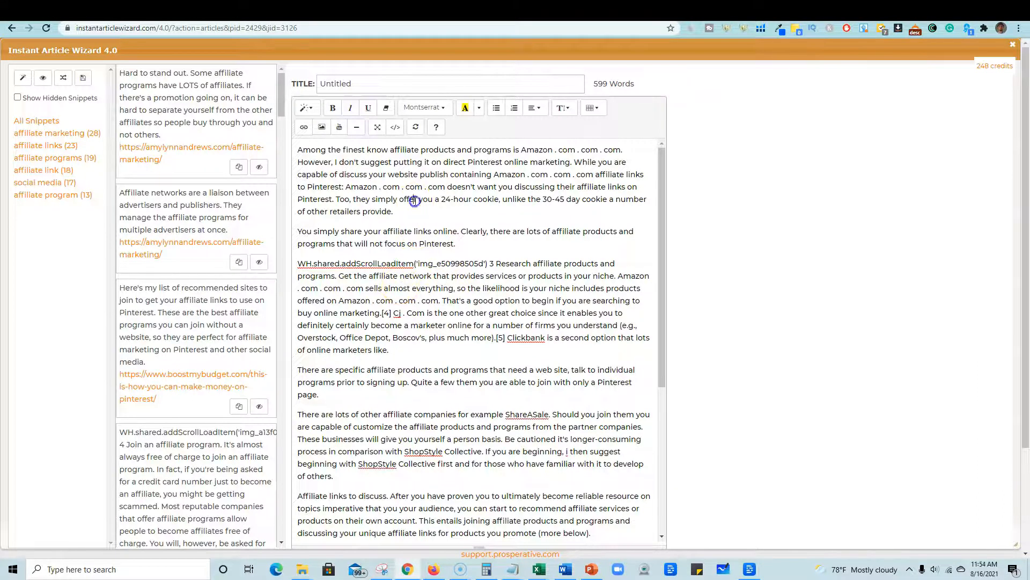
Clear the whole article text and insert the first four snippets of the list into the empty article
{"action": "key", "text": "ctrl+a"}
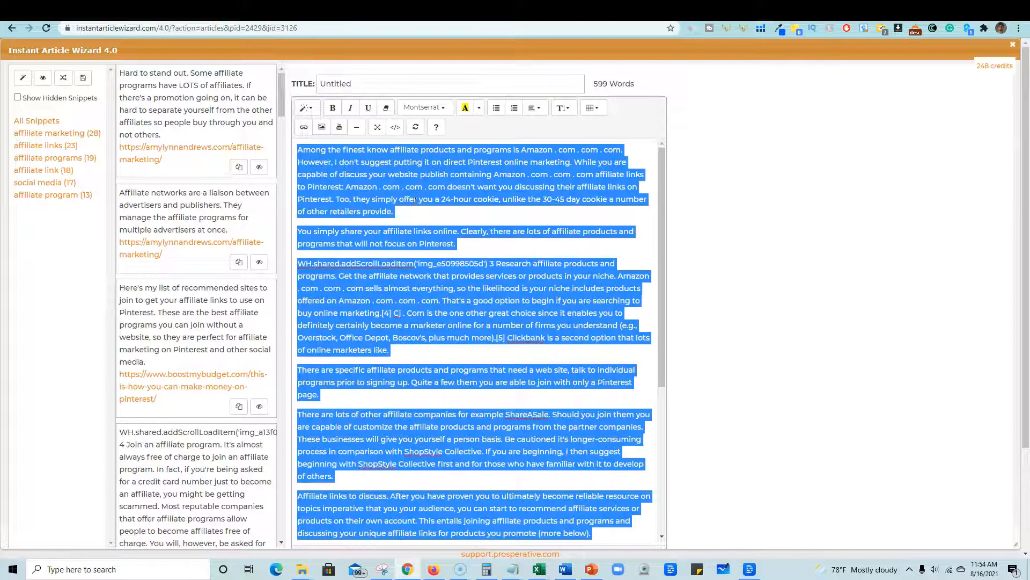
{"action": "key", "text": "BackSpace"}
{"action": "left_click", "coordinate": [239, 166]}
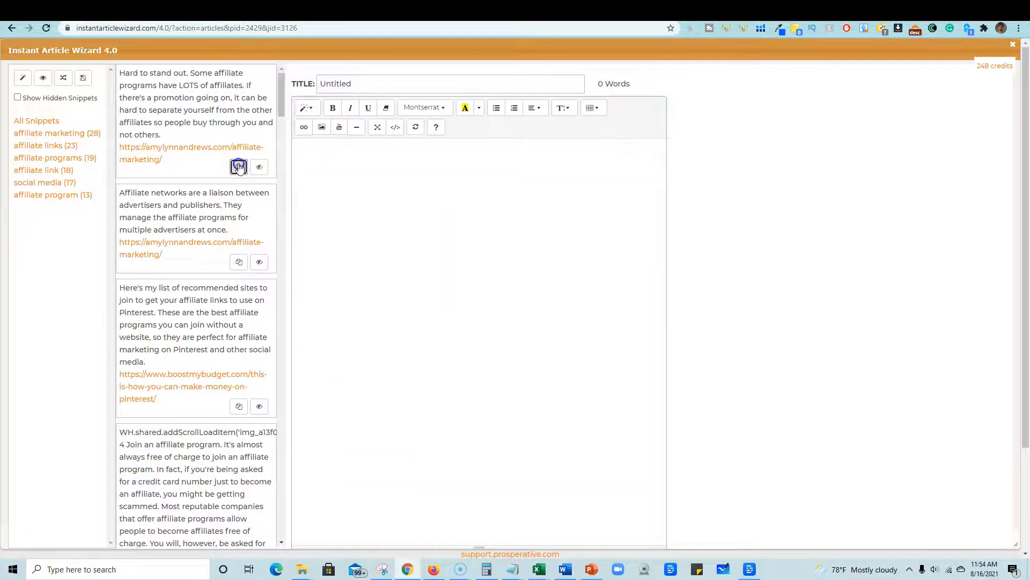
{"action": "left_click", "coordinate": [239, 261]}
{"action": "left_click", "coordinate": [239, 406]}
{"action": "scroll", "coordinate": [239, 408], "scroll_direction": "down", "scroll_amount": 3}
{"action": "left_click", "coordinate": [239, 434]}
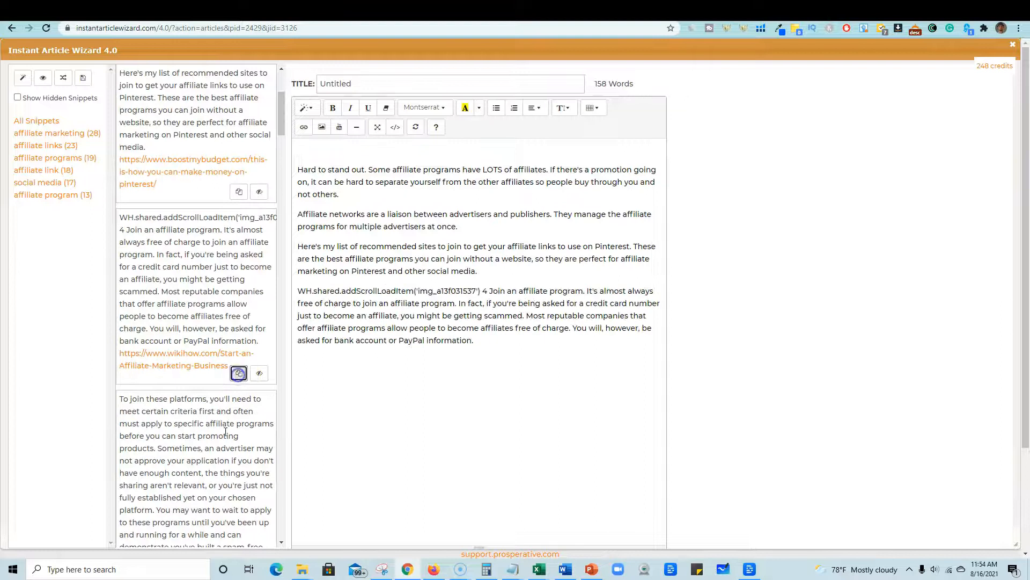
Add the next three snippets to the article, ending with the "Make Money Via Twitter" one
{"action": "scroll", "coordinate": [239, 433], "scroll_direction": "down", "scroll_amount": 5}
{"action": "left_click", "coordinate": [238, 389]}
{"action": "scroll", "coordinate": [239, 391], "scroll_direction": "down", "scroll_amount": 4}
{"action": "left_click", "coordinate": [239, 382]}
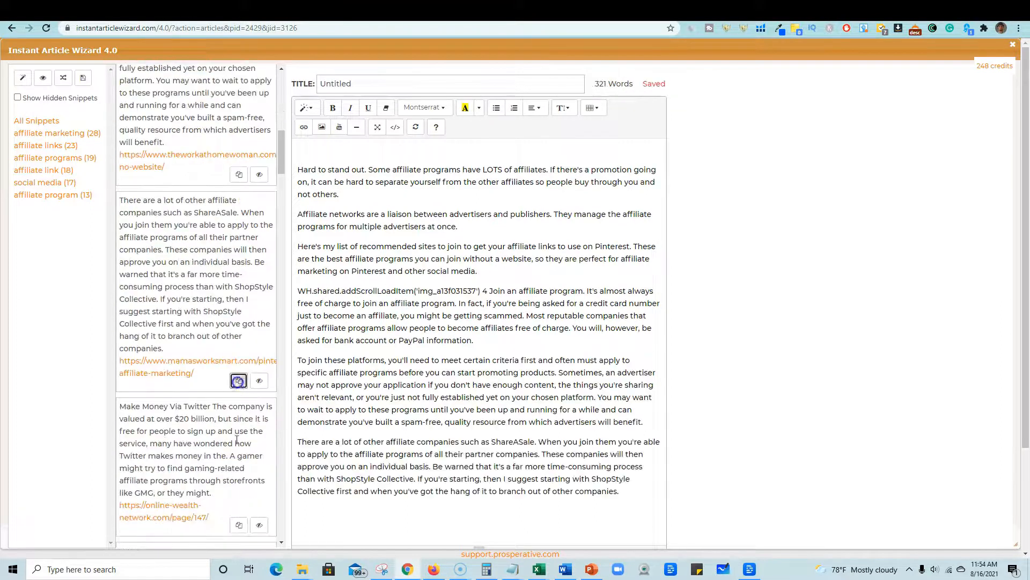
{"action": "left_click", "coordinate": [239, 525]}
Copy the entire article text and open quillbot.com in a new browser tab
{"action": "key", "text": "ctrl+a"}
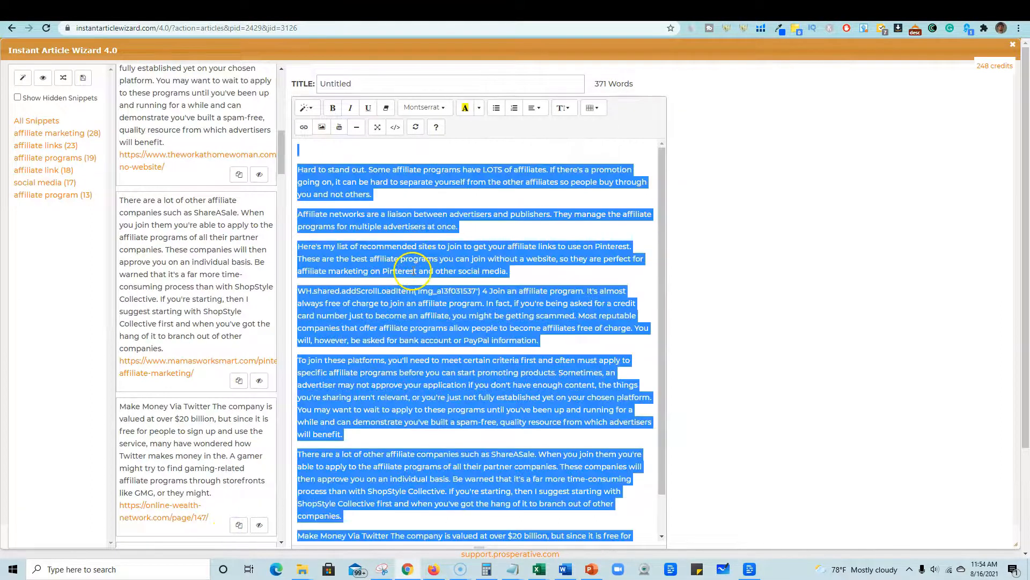
{"action": "left_click", "coordinate": [900, 7]}
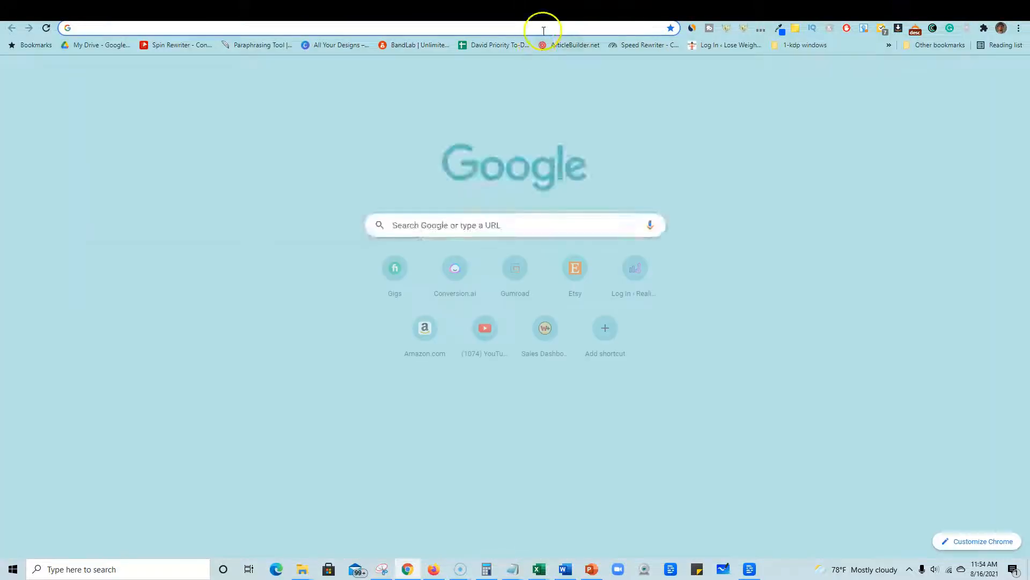
{"action": "left_click", "coordinate": [543, 30]}
{"action": "type", "text": "quillbot.com"}
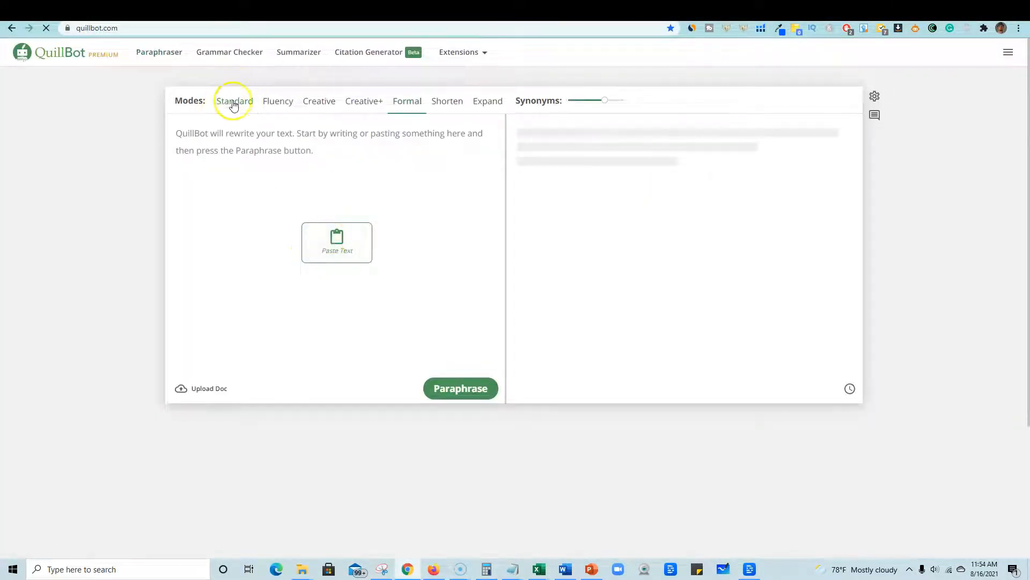
Replace QuillBot's sample text with the copied article, paraphrase it in Standard mode and copy the full result
{"action": "left_click", "coordinate": [235, 102]}
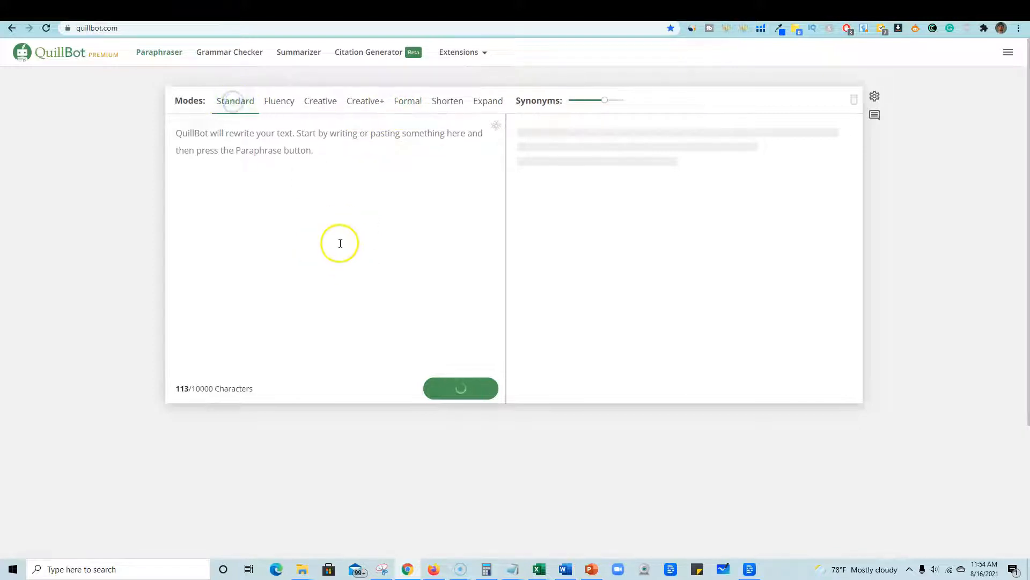
{"action": "left_click_drag", "start_coordinate": [343, 158], "coordinate": [154, 134]}
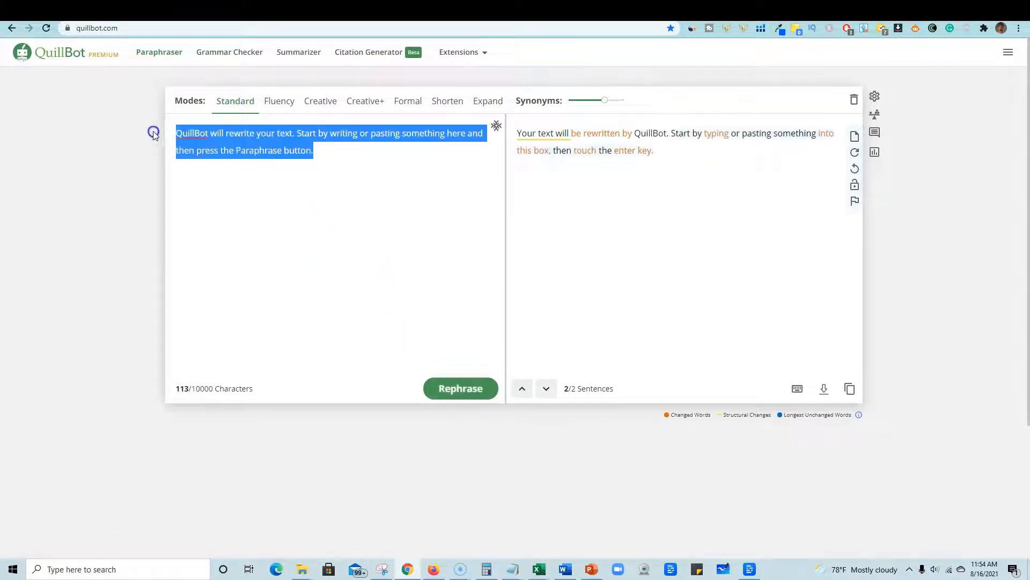
{"action": "key", "text": "ctrl+v"}
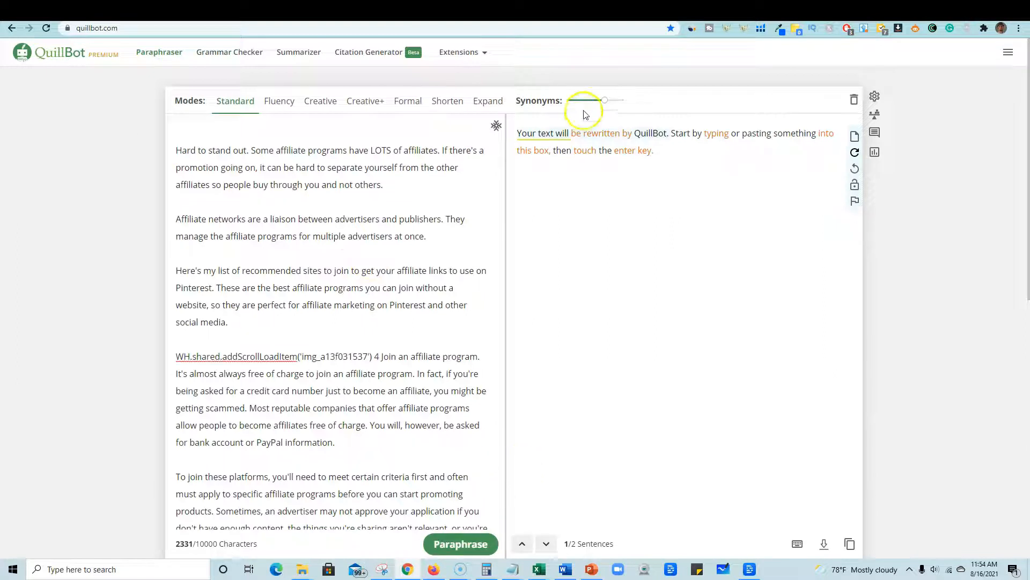
{"action": "left_click", "coordinate": [482, 551]}
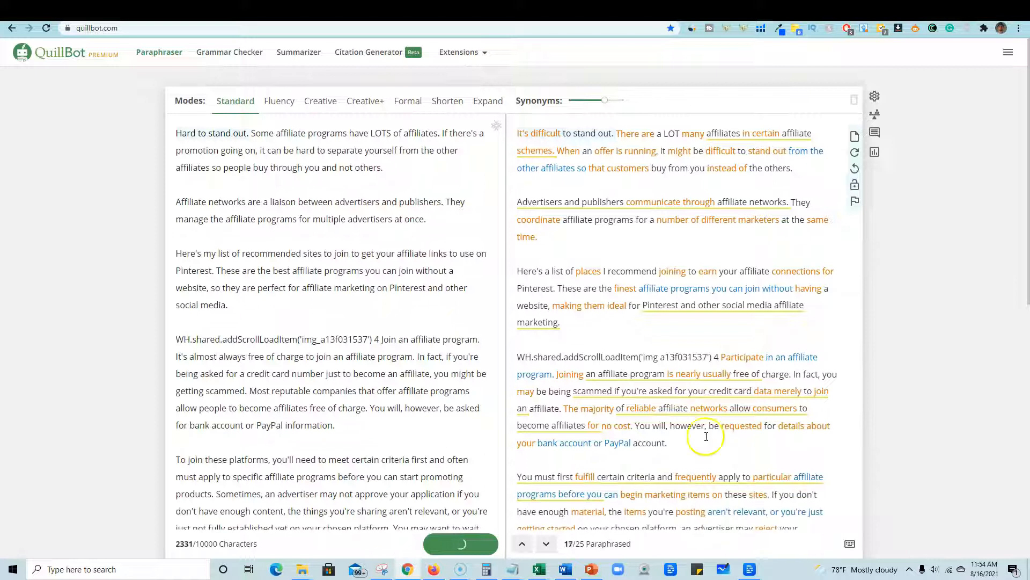
{"action": "scroll", "coordinate": [762, 398], "scroll_direction": "down", "scroll_amount": 1}
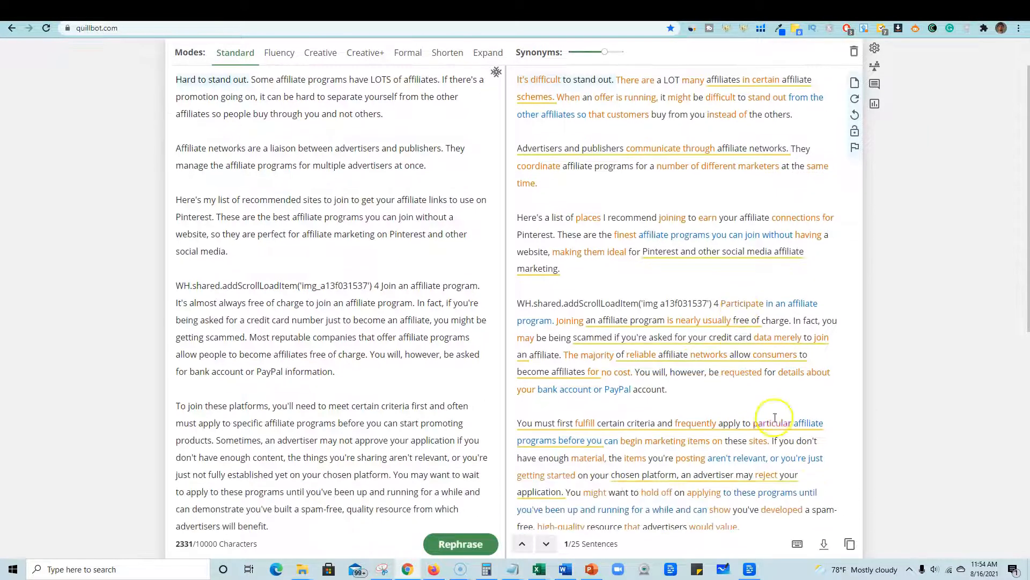
{"action": "left_click", "coordinate": [851, 546]}
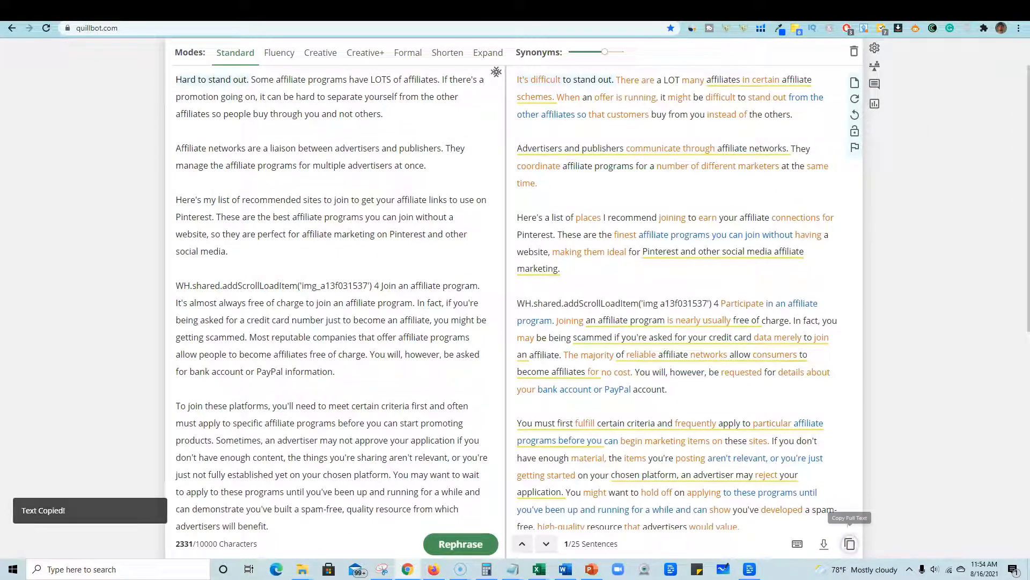
Replace the text in Copyscape with the copied QuillBot paraphrase and run a Premium Search on it
{"action": "left_click", "coordinate": [849, 11]}
{"action": "left_click", "coordinate": [560, 247]}
{"action": "key", "text": "ctrl+a"}
{"action": "key", "text": "BackSpace"}
{"action": "key", "text": "ctrl+v"}
{"action": "left_click", "coordinate": [539, 304]}
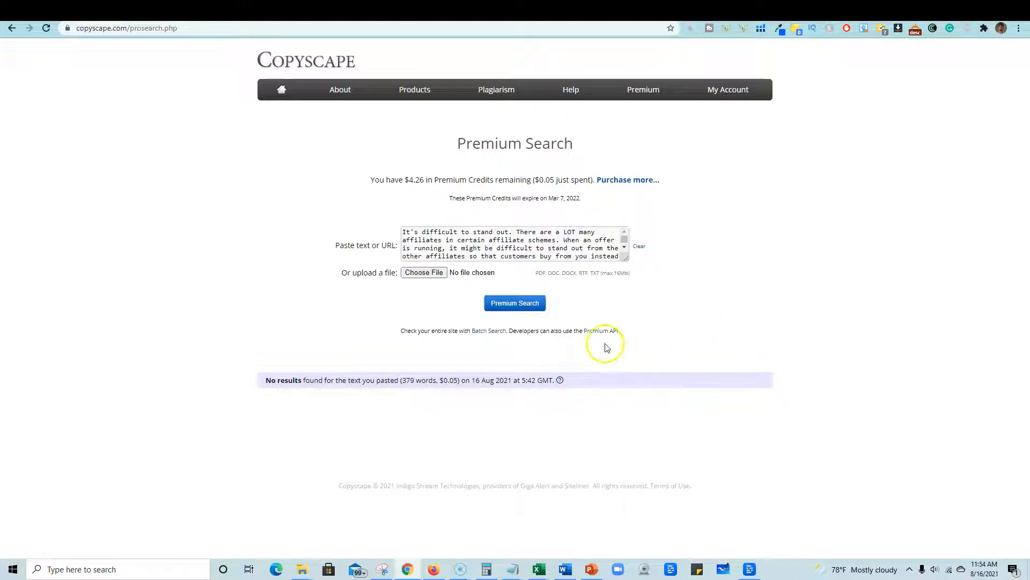
Switch to QuillBot and review the paraphrased text beside the original article
{"action": "left_click", "coordinate": [874, 11]}
{"action": "scroll", "coordinate": [709, 449], "scroll_direction": "down", "scroll_amount": 3}
{"action": "scroll", "coordinate": [709, 456], "scroll_direction": "up", "scroll_amount": 4}
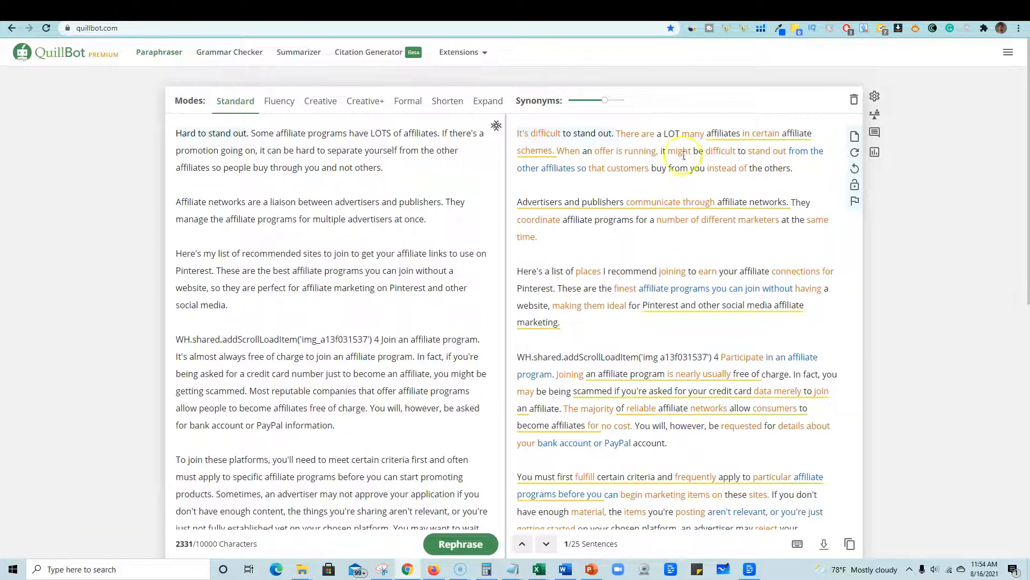
Delete the paragraph beginning with "WH.shared.addScrollLoadItem" from the article in Instant Article Wizard
{"action": "left_click", "coordinate": [142, 17]}
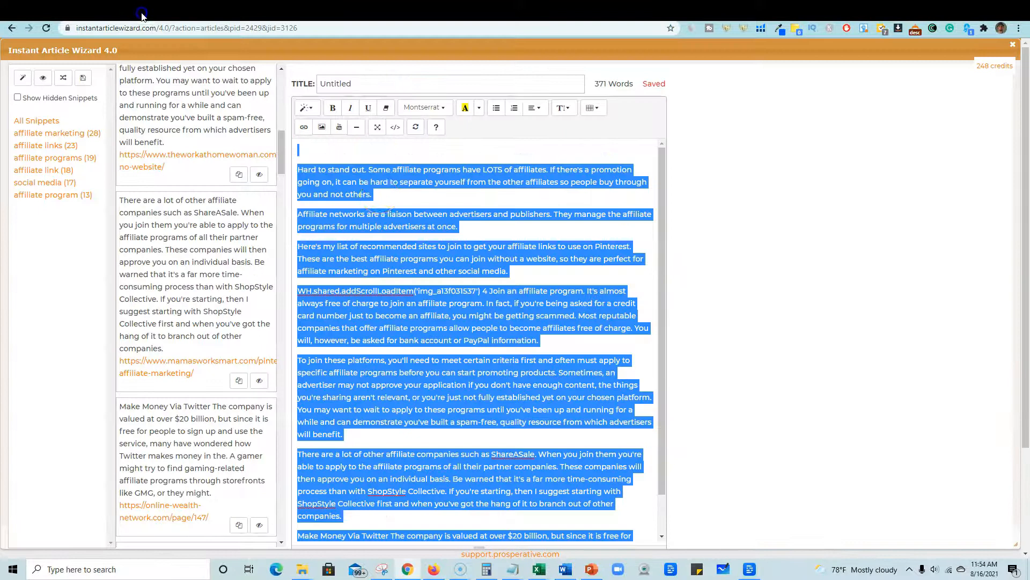
{"action": "left_click", "coordinate": [839, 316]}
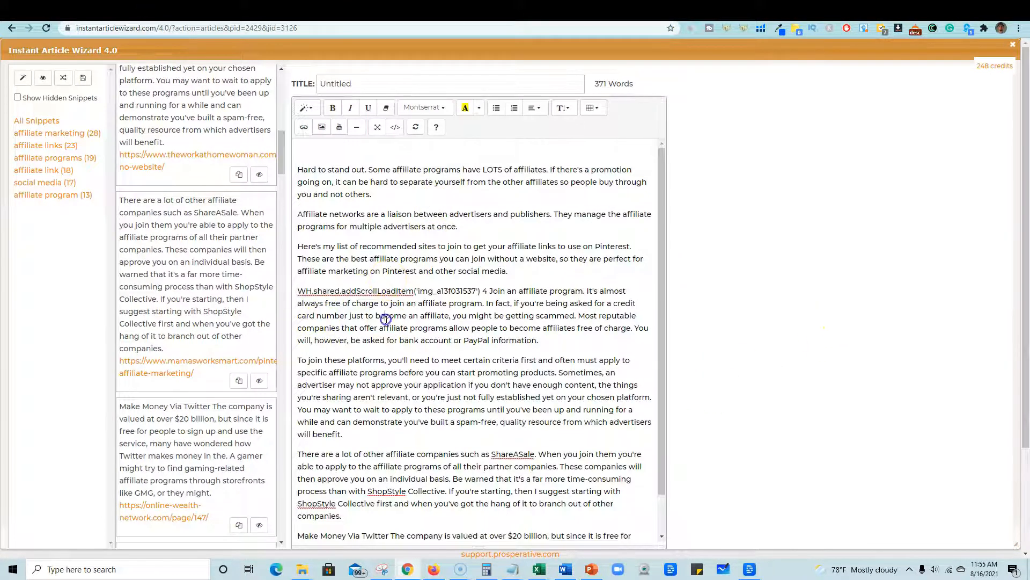
{"action": "left_click_drag", "start_coordinate": [539, 341], "coordinate": [292, 292]}
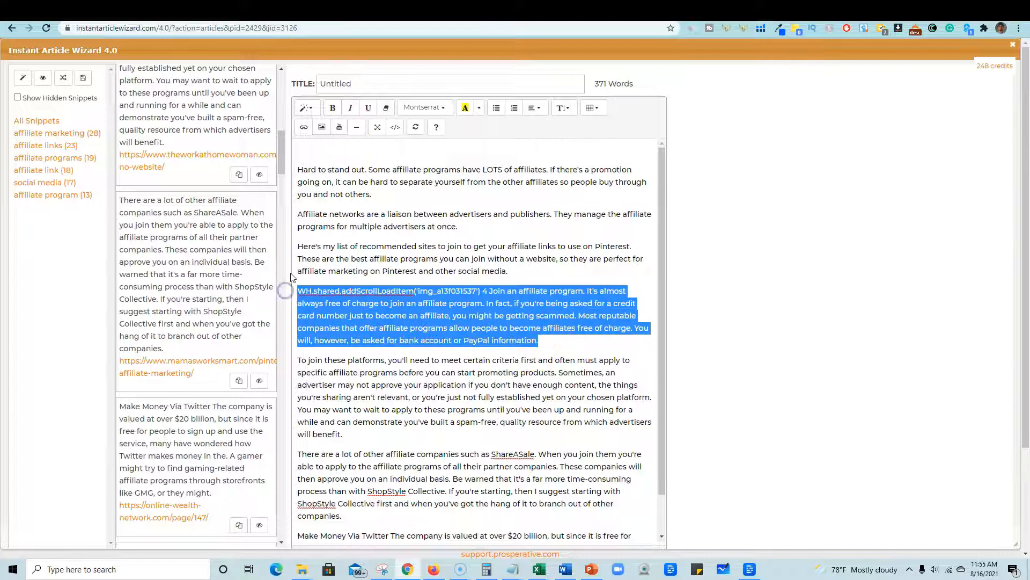
{"action": "key", "text": "BackSpace"}
Add the first snippet of the affiliate marketing category to the article and remove the empty line before "To join these platforms"
{"action": "scroll", "coordinate": [239, 375], "scroll_direction": "down", "scroll_amount": 8}
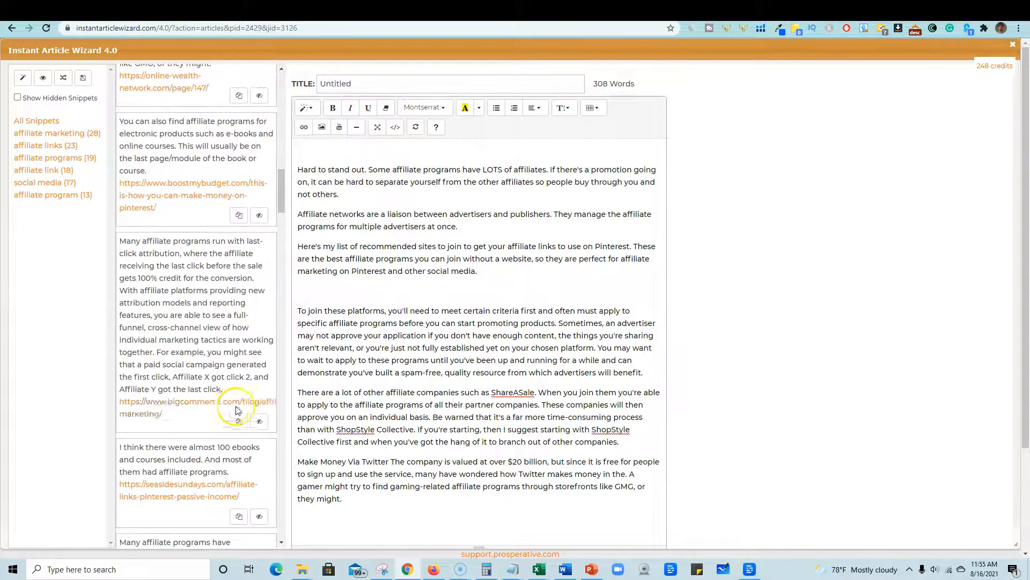
{"action": "left_click", "coordinate": [42, 133]}
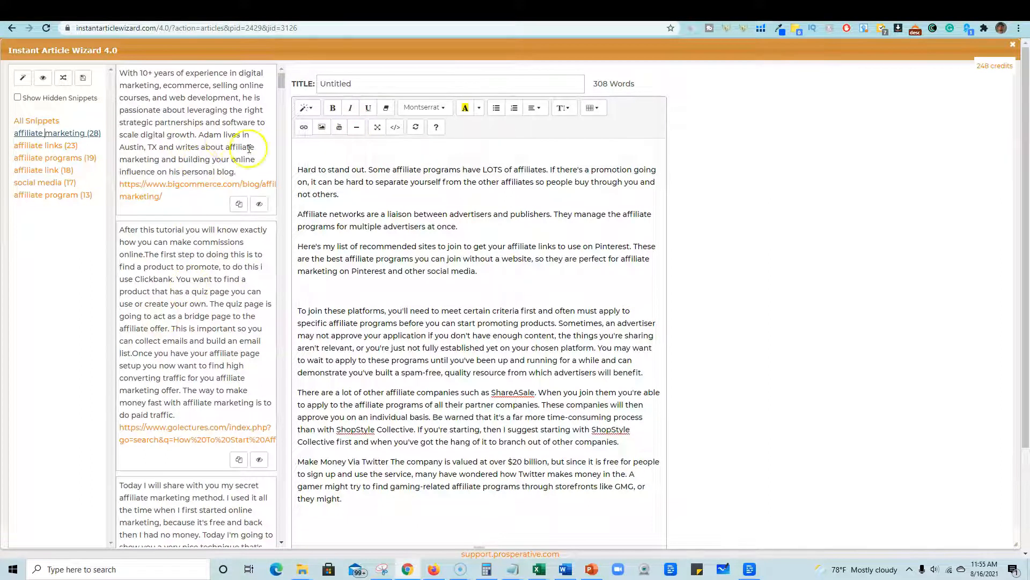
{"action": "left_click", "coordinate": [239, 206]}
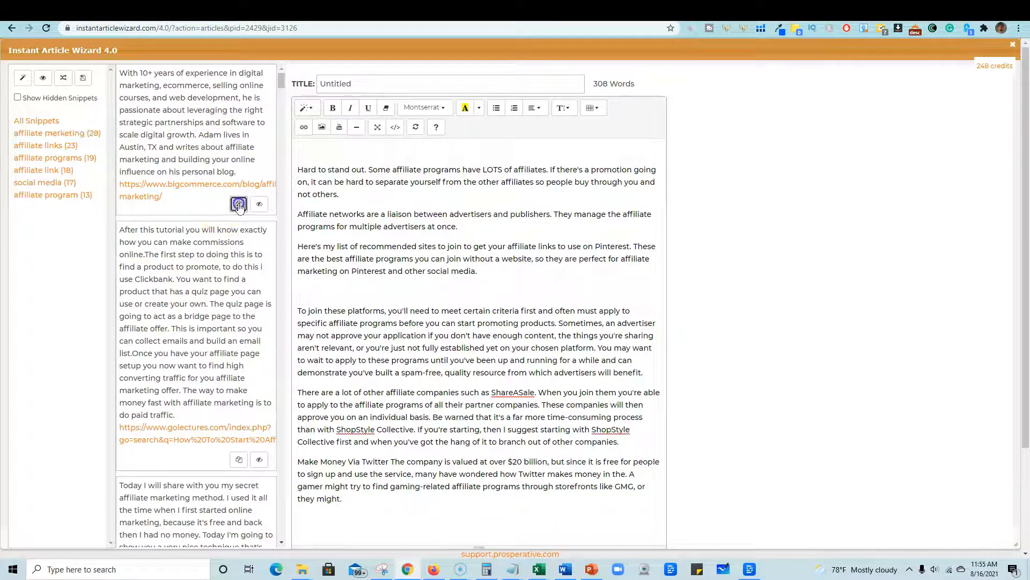
{"action": "left_click", "coordinate": [365, 295]}
{"action": "key", "text": "BackSpace"}
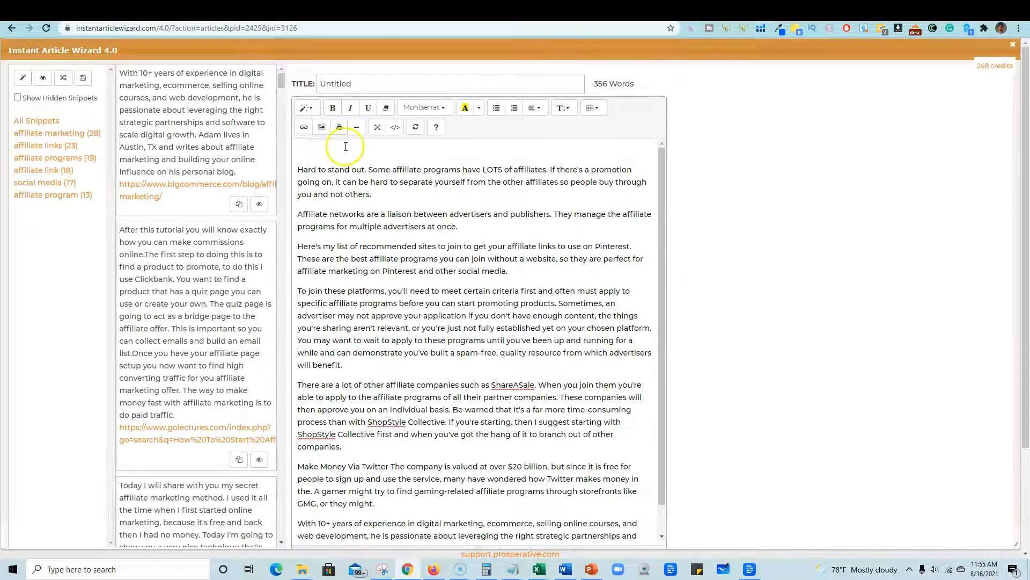
Search images for "affiliate marketing" and insert the medium-size blue STRATEGY picture below the paragraph beginning with "Affiliate networks"
{"action": "left_click", "coordinate": [481, 228]}
{"action": "key", "text": "Return"}
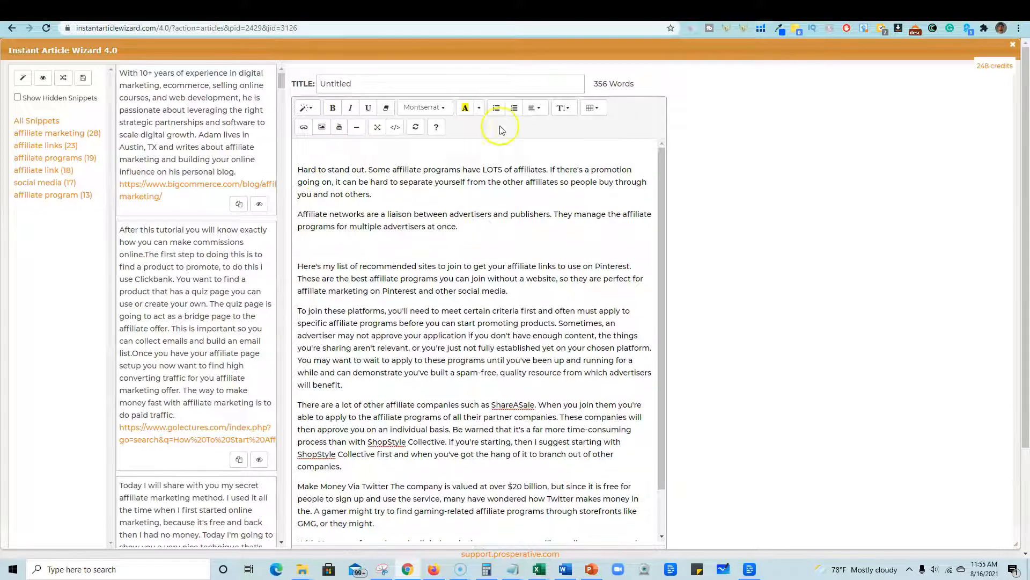
{"action": "left_click", "coordinate": [323, 127]}
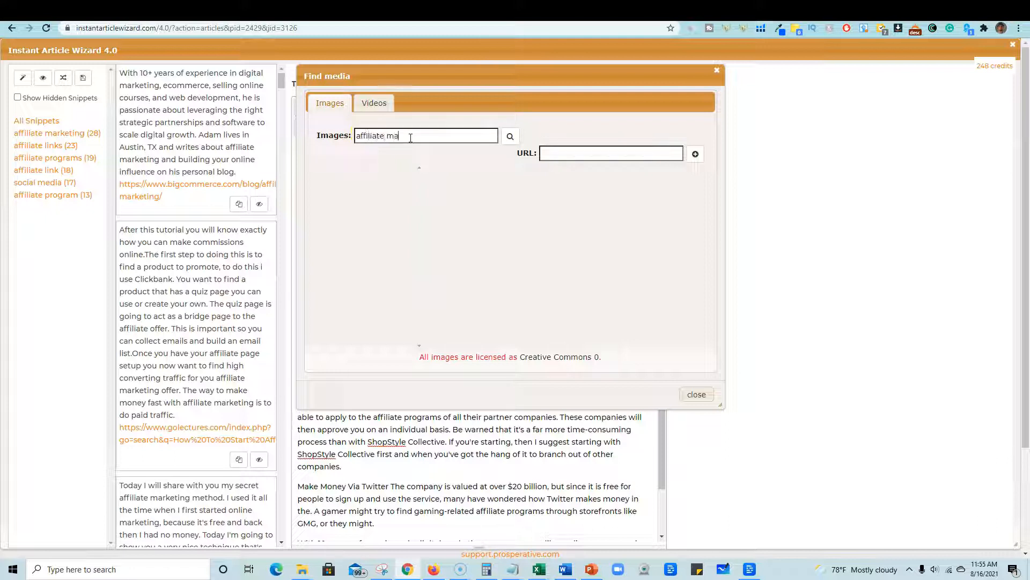
{"action": "key", "text": "Return"}
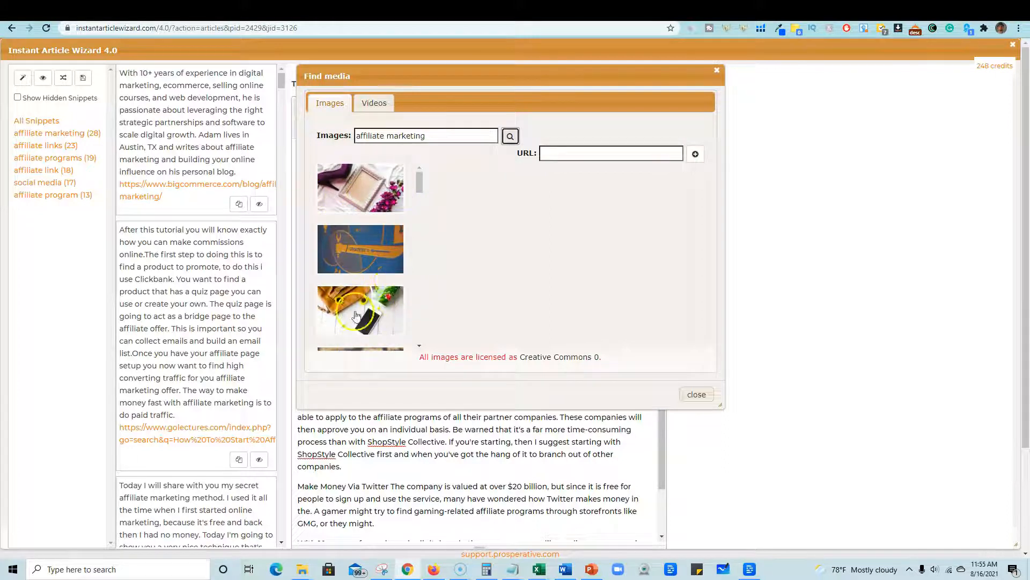
{"action": "left_click", "coordinate": [378, 253]}
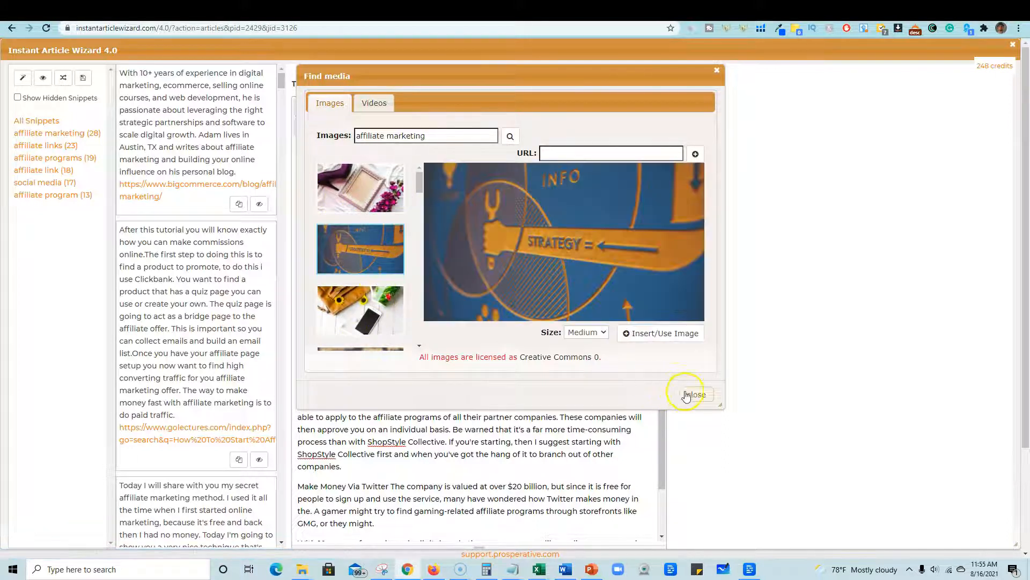
{"action": "left_click", "coordinate": [661, 333]}
{"action": "scroll", "coordinate": [415, 358], "scroll_direction": "down", "scroll_amount": 3}
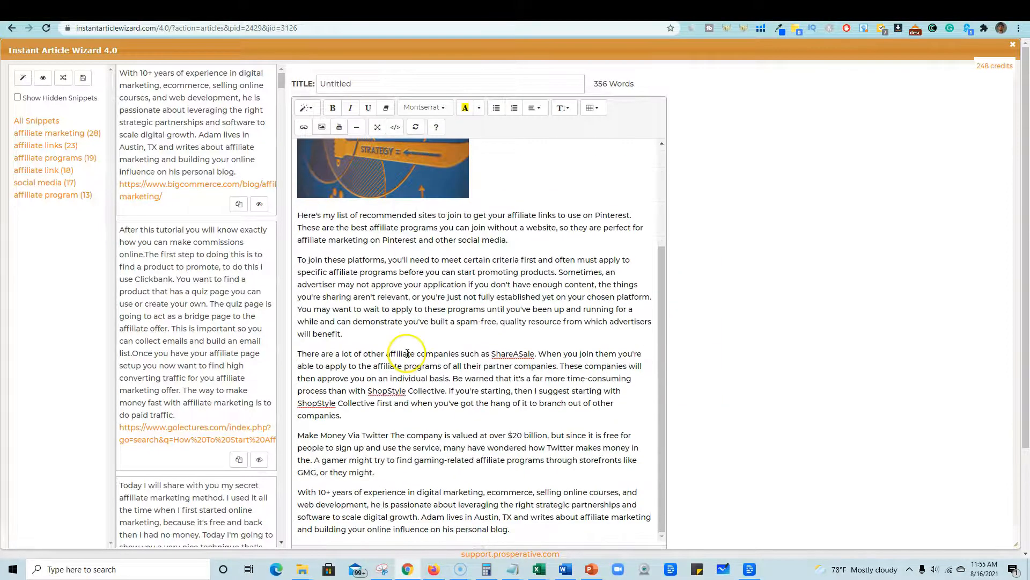
{"action": "scroll", "coordinate": [385, 340], "scroll_direction": "down", "scroll_amount": 1}
{"action": "scroll", "coordinate": [386, 268], "scroll_direction": "up", "scroll_amount": 4}
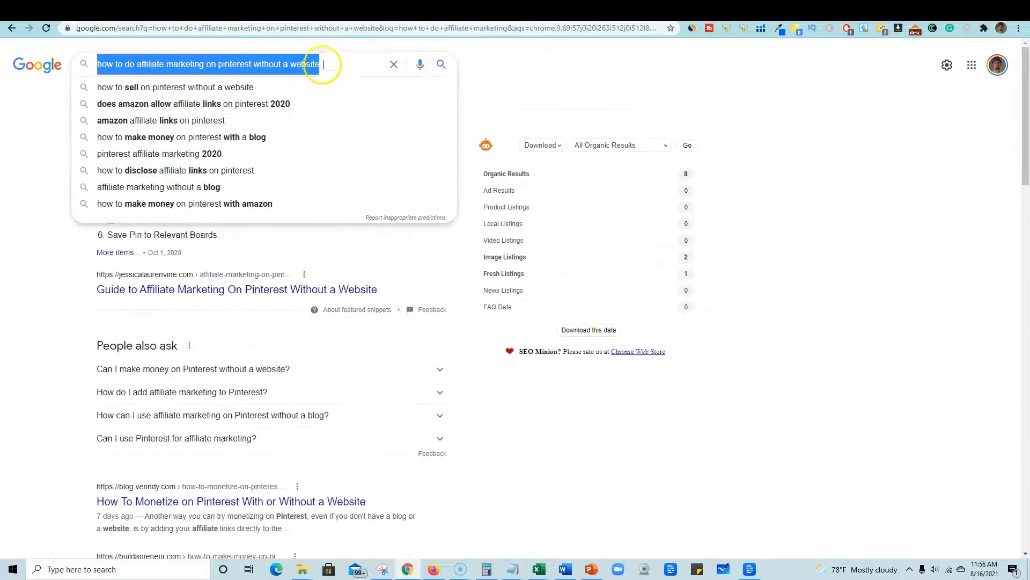
Copy the Google search phrase and title the article "how to do affiliate marketing on pinterest without a website"
{"action": "left_click", "coordinate": [338, 63]}
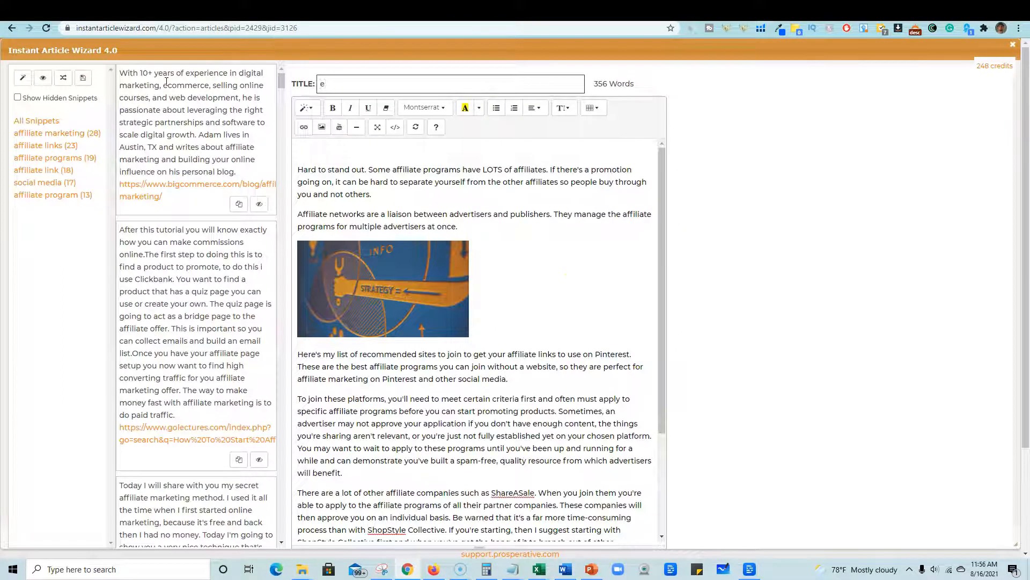
{"action": "type", "text": "how to do affiliate marketing on pinterest without a website"}
{"action": "left_click", "coordinate": [907, 248]}
{"action": "scroll", "coordinate": [725, 286], "scroll_direction": "down", "scroll_amount": 3}
{"action": "scroll", "coordinate": [725, 286], "scroll_direction": "up", "scroll_amount": 3}
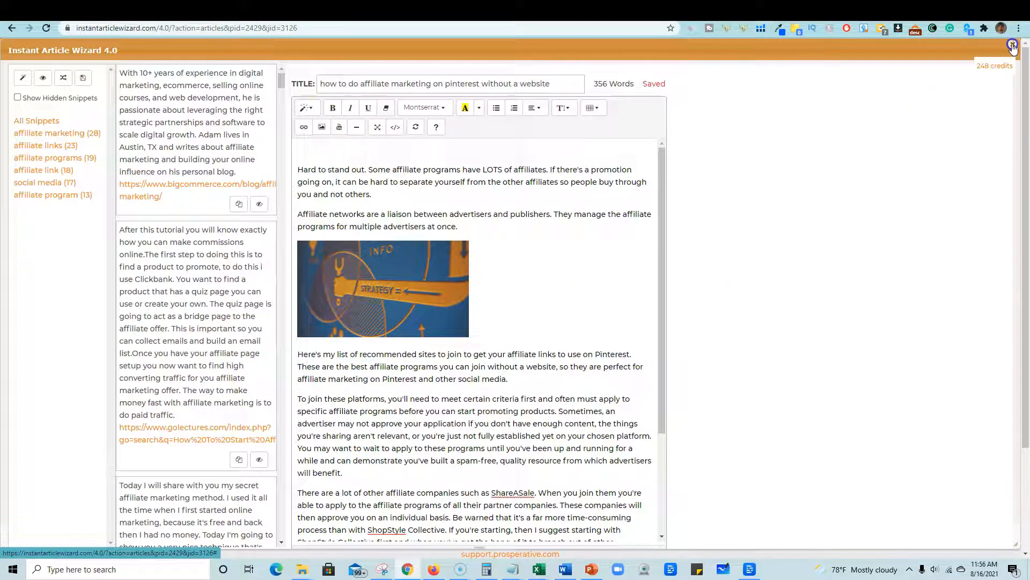
Save and close the article, and refresh the project's article list
{"action": "left_click_drag", "start_coordinate": [1013, 47], "coordinate": [988, 158]}
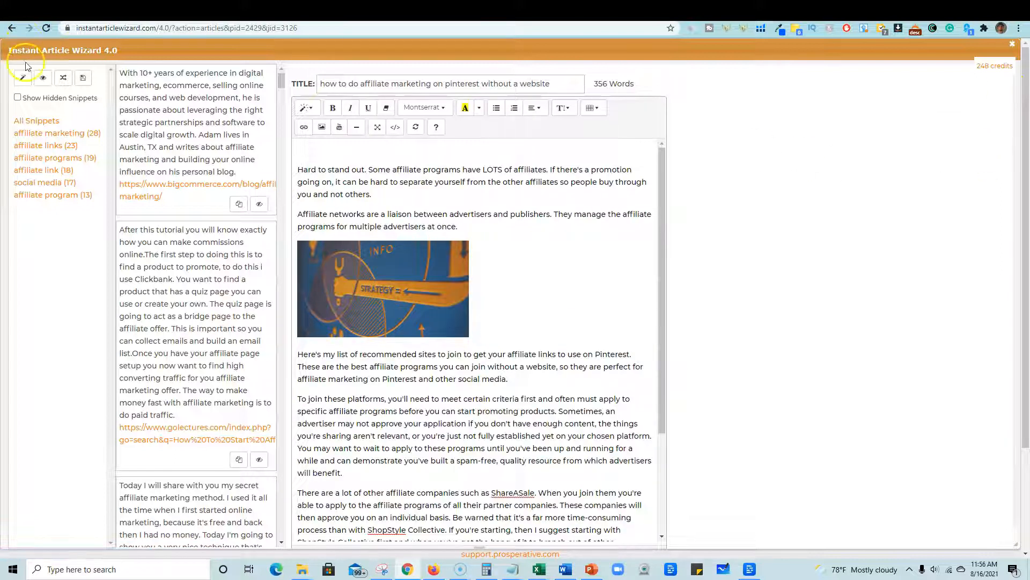
{"action": "left_click", "coordinate": [84, 78]}
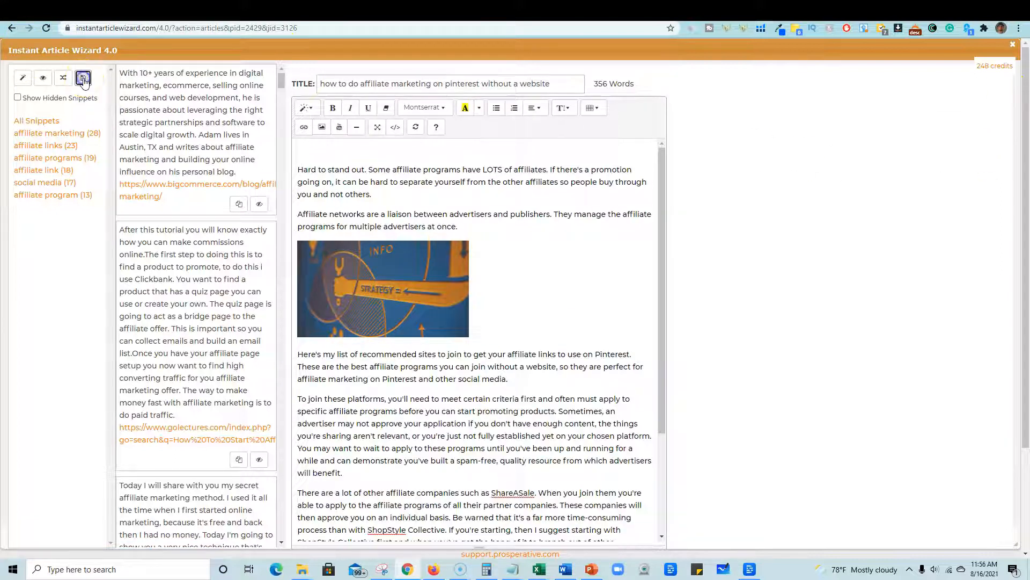
{"action": "left_click", "coordinate": [1013, 45]}
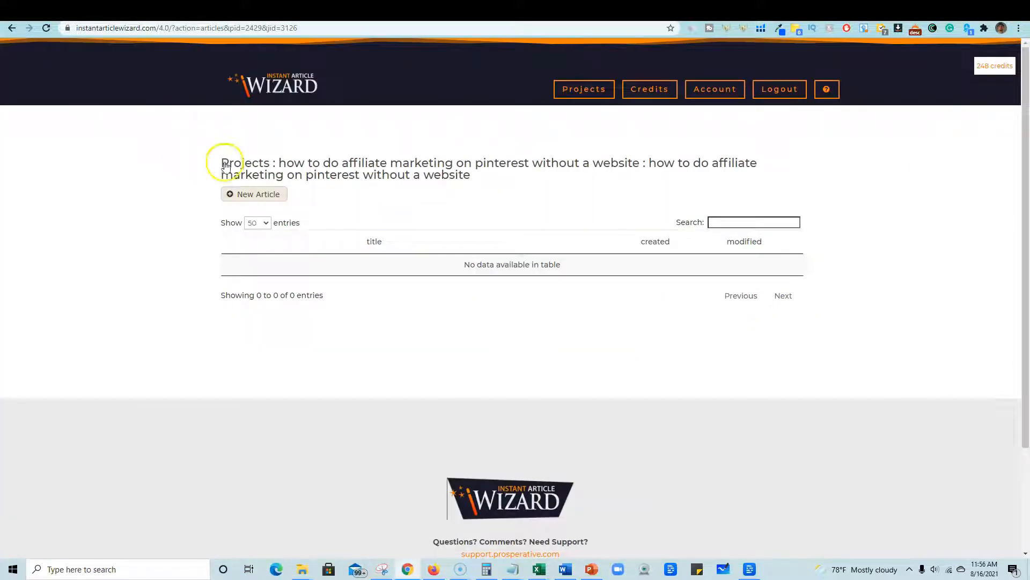
{"action": "left_click", "coordinate": [47, 29]}
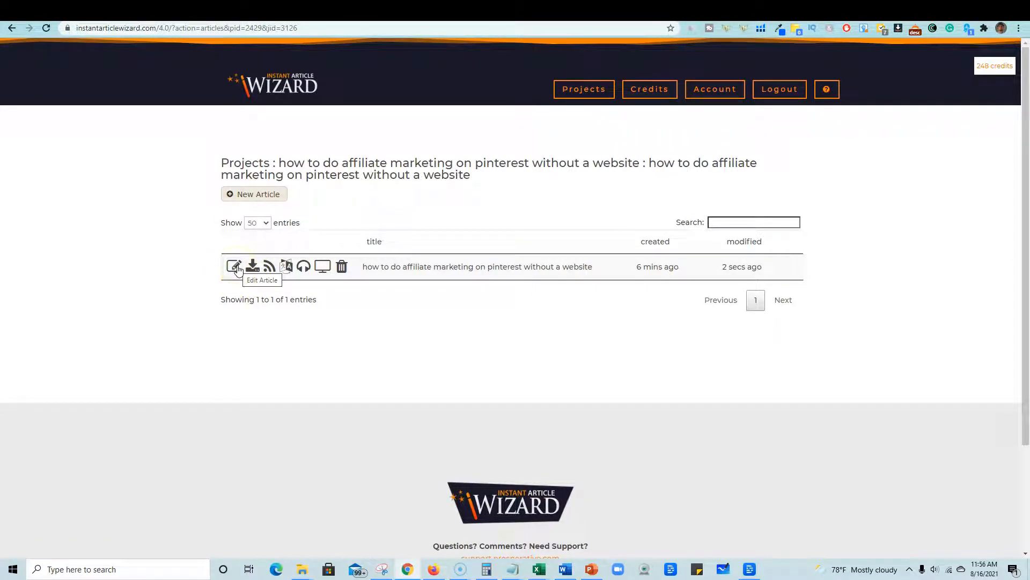
Examine the blog selection and publishing options for posting the article to a blog, and close them without posting
{"action": "left_click", "coordinate": [253, 271]}
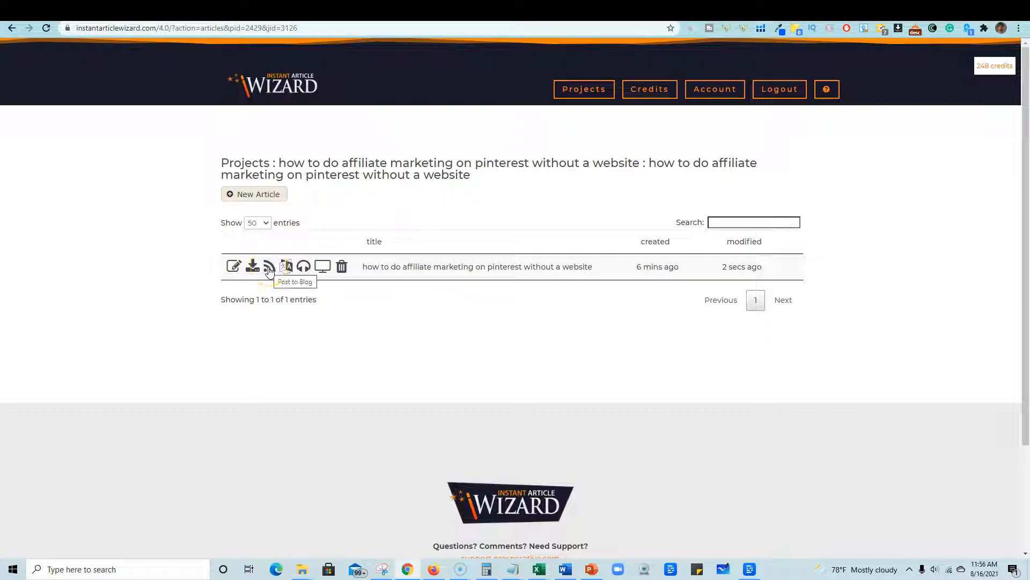
{"action": "left_click", "coordinate": [270, 271]}
{"action": "left_click", "coordinate": [469, 254]}
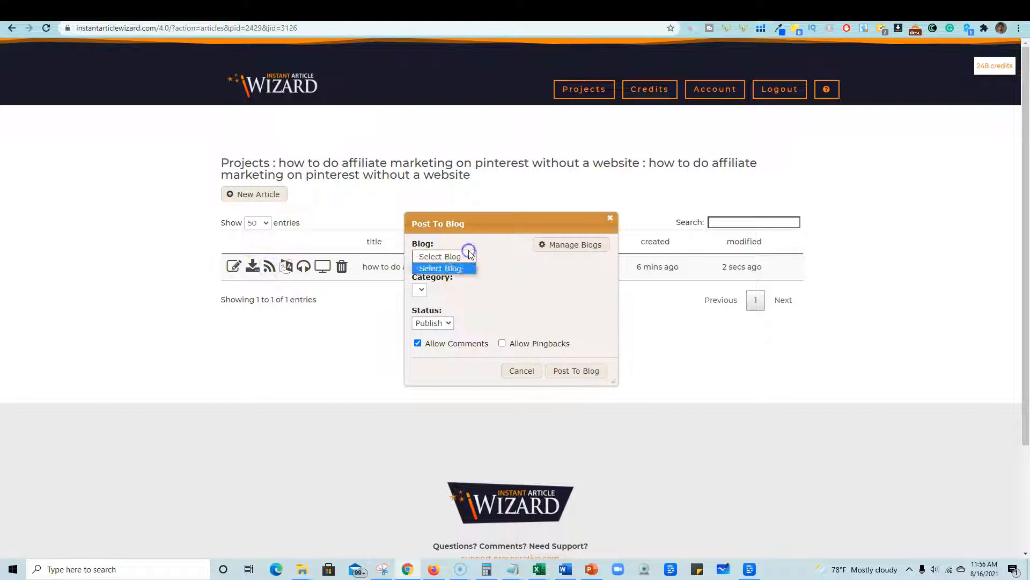
{"action": "left_click", "coordinate": [563, 262]}
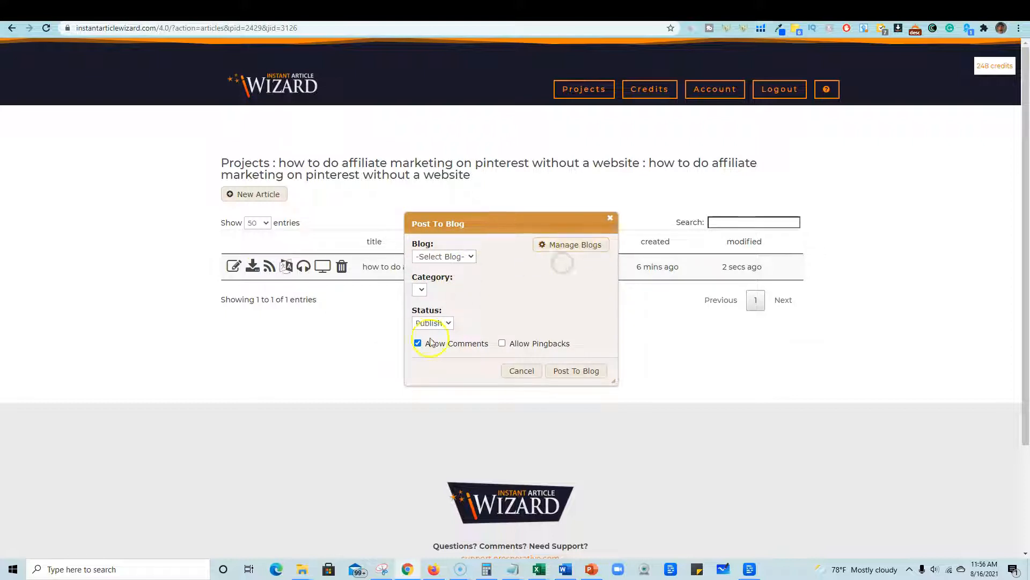
{"action": "left_click", "coordinate": [610, 217]}
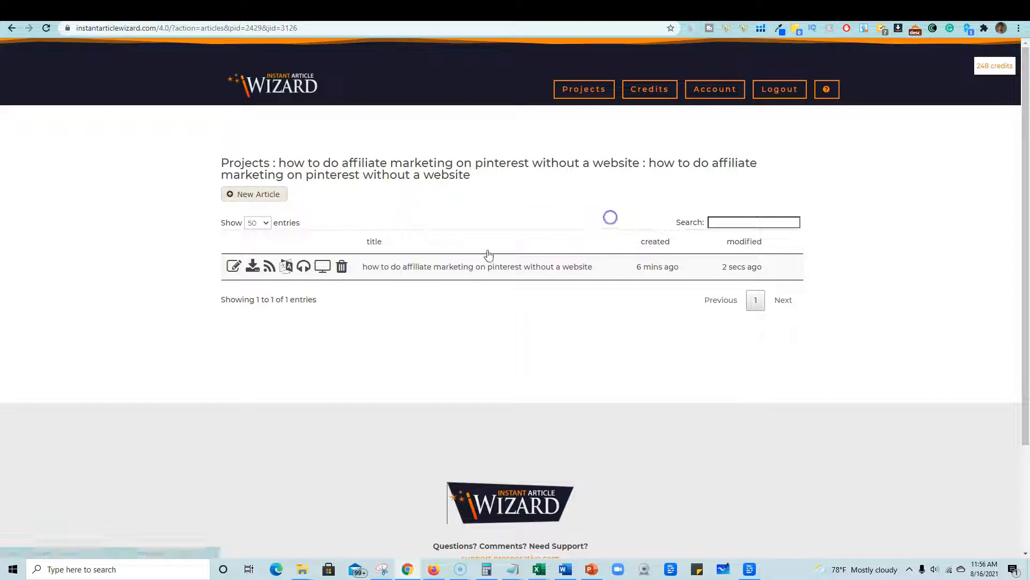
Review the languages available for translating the article, and close the translation options
{"action": "left_click", "coordinate": [287, 266]}
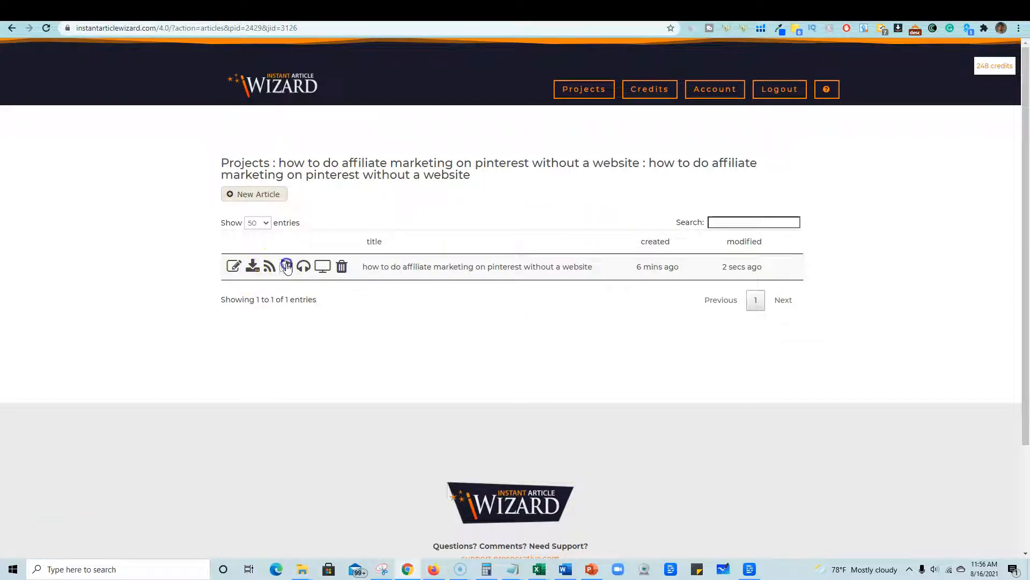
{"action": "left_click", "coordinate": [525, 322]}
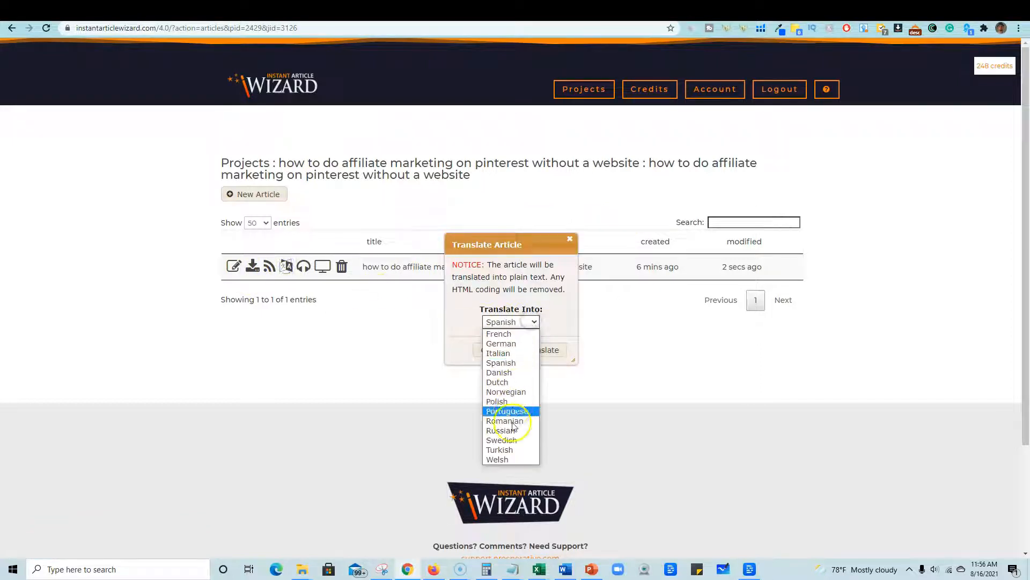
{"action": "left_click", "coordinate": [570, 240]}
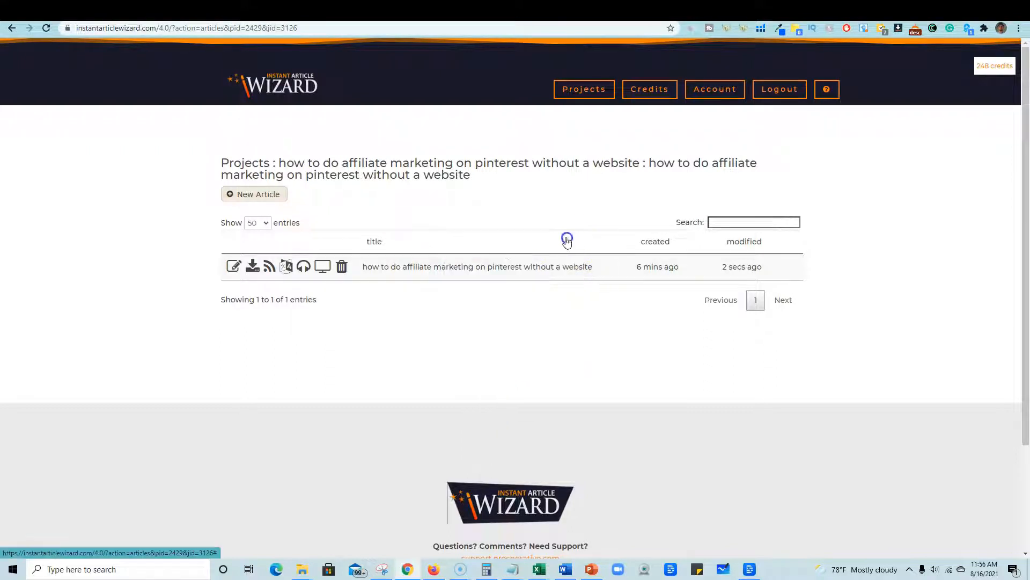
Review the voices available for converting the article to a spoken MP3, and close the speech options
{"action": "left_click", "coordinate": [303, 267]}
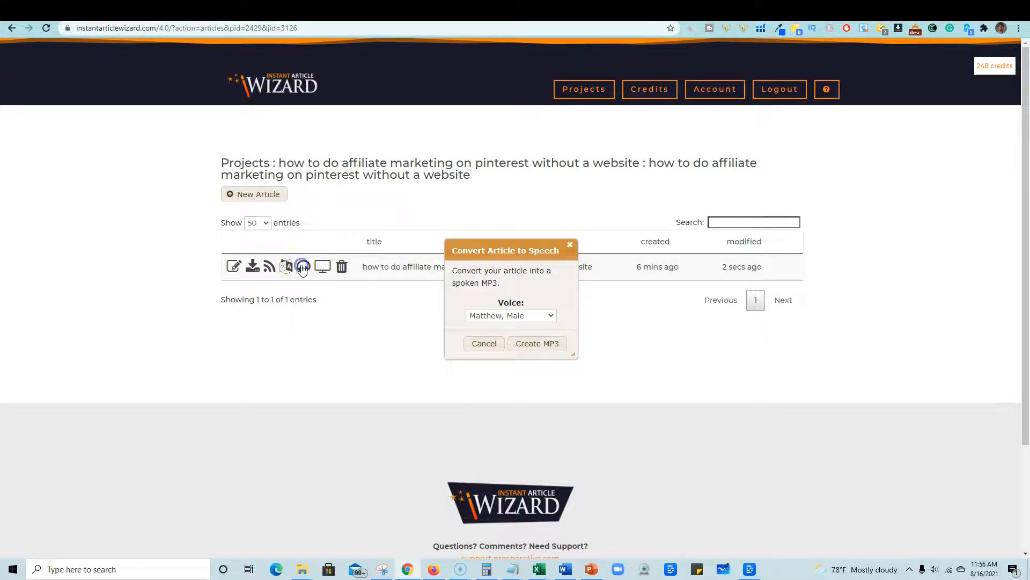
{"action": "left_click", "coordinate": [527, 317]}
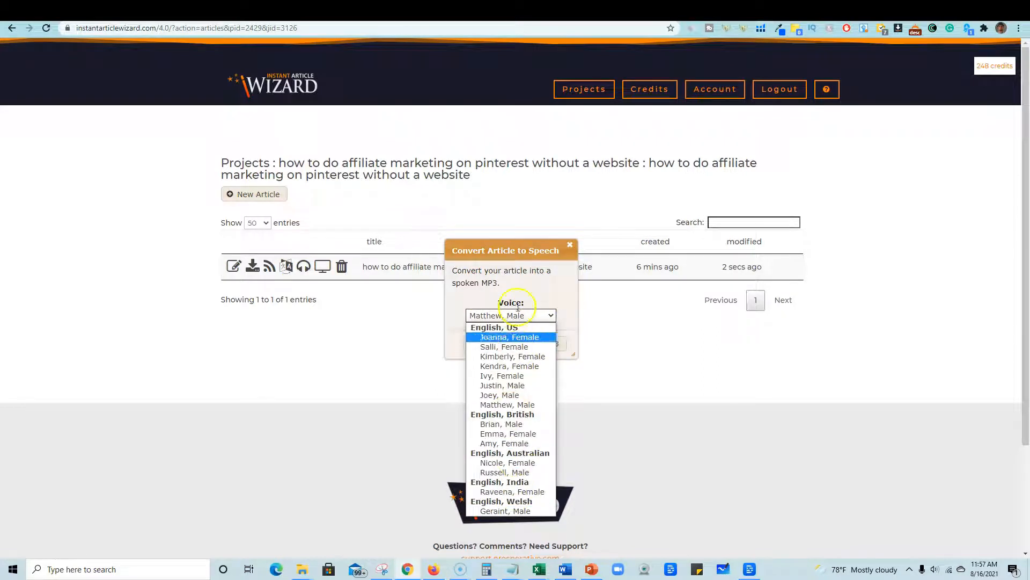
{"action": "left_click", "coordinate": [531, 245]}
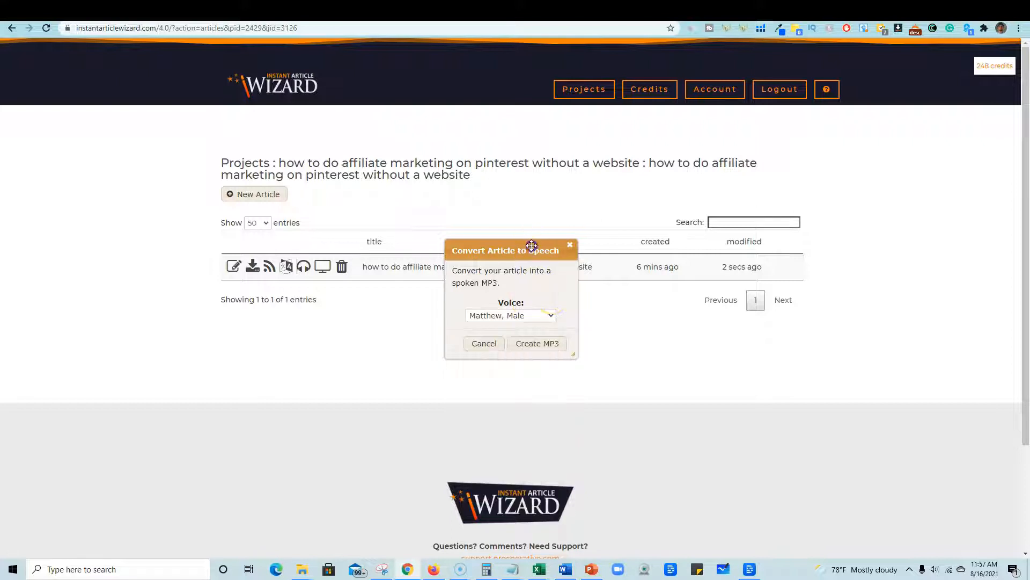
{"action": "left_click", "coordinate": [570, 244]}
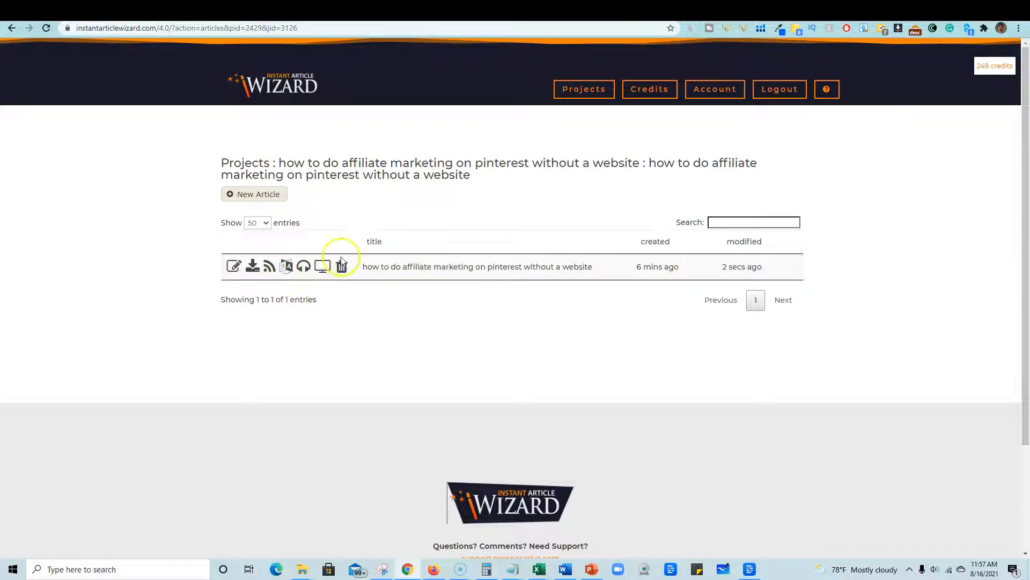
Start creating a video from the article and set its voice to "Joanna, Female"
{"action": "left_click", "coordinate": [322, 266]}
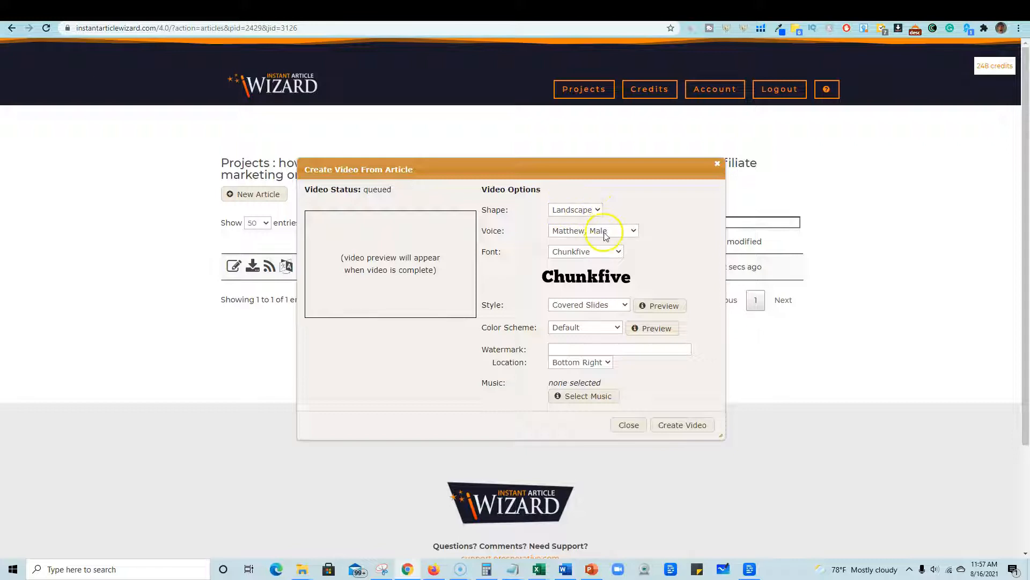
{"action": "left_click", "coordinate": [624, 231]}
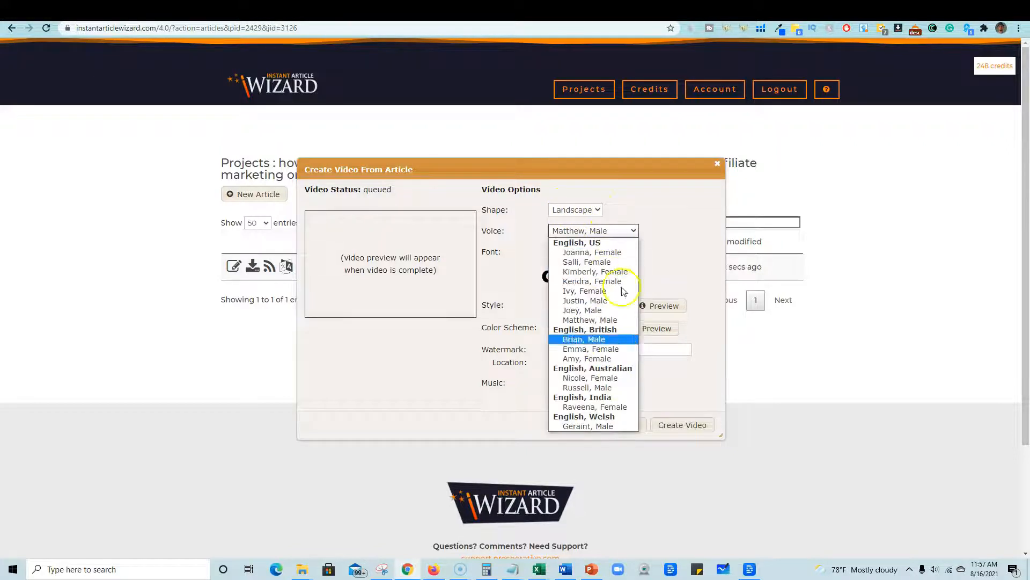
{"action": "left_click", "coordinate": [606, 252]}
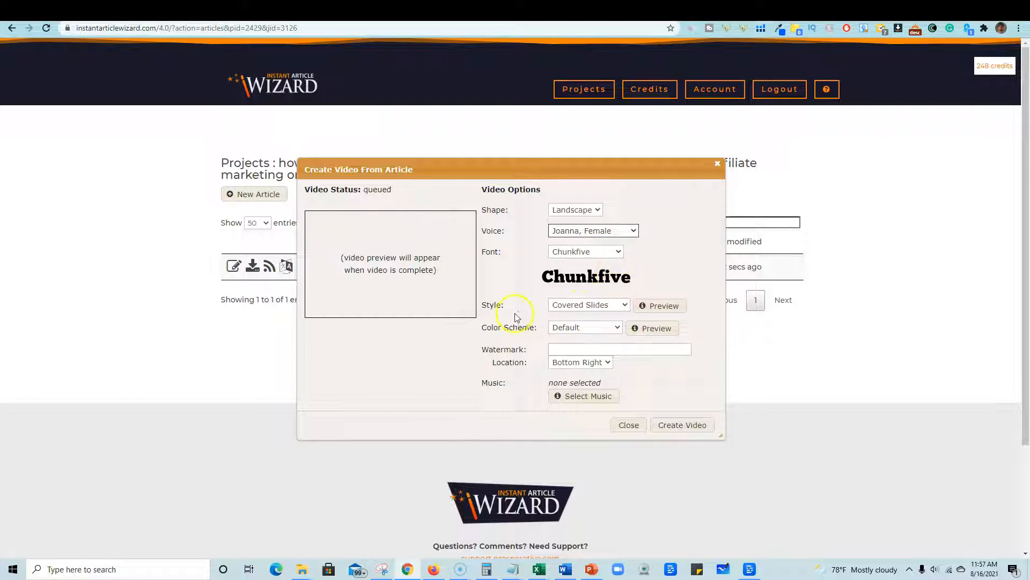
Set the video style to Classic and preview that style
{"action": "left_click", "coordinate": [605, 303]}
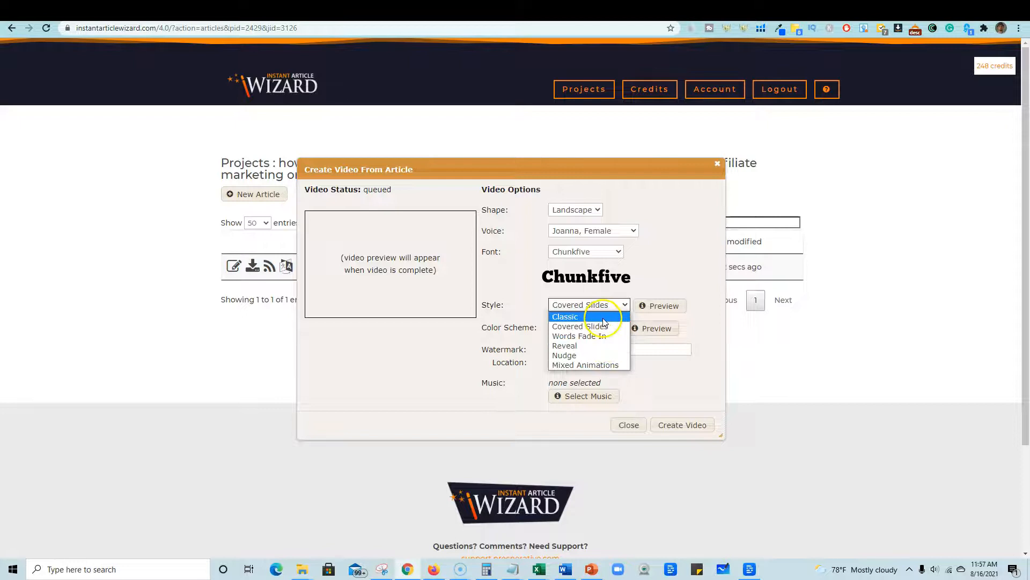
{"action": "left_click", "coordinate": [604, 317]}
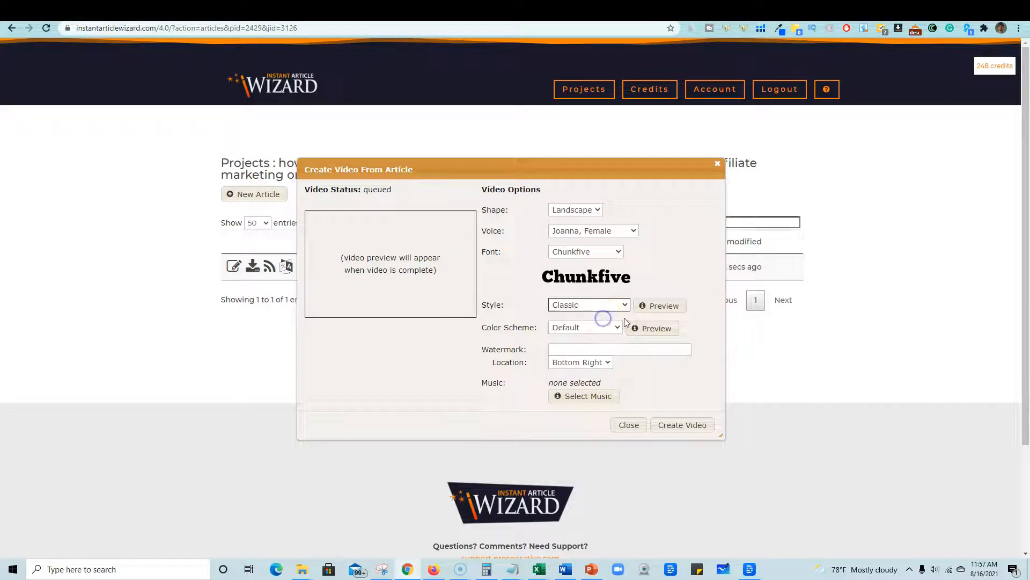
{"action": "left_click", "coordinate": [664, 307]}
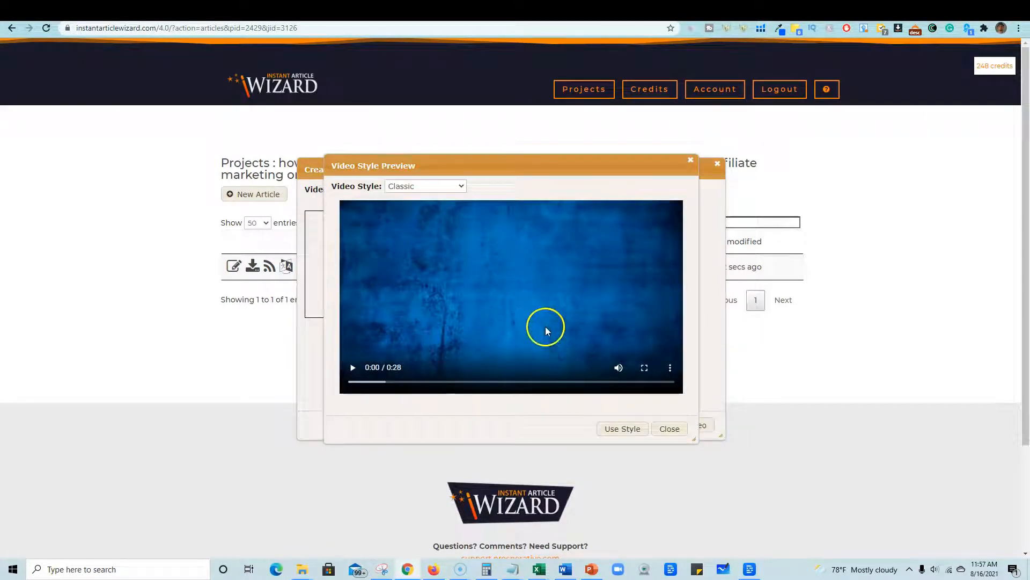
{"action": "key", "text": "Escape"}
Set the video style to Mixed Animations and create the video, accepting the credit cost
{"action": "left_click", "coordinate": [609, 304]}
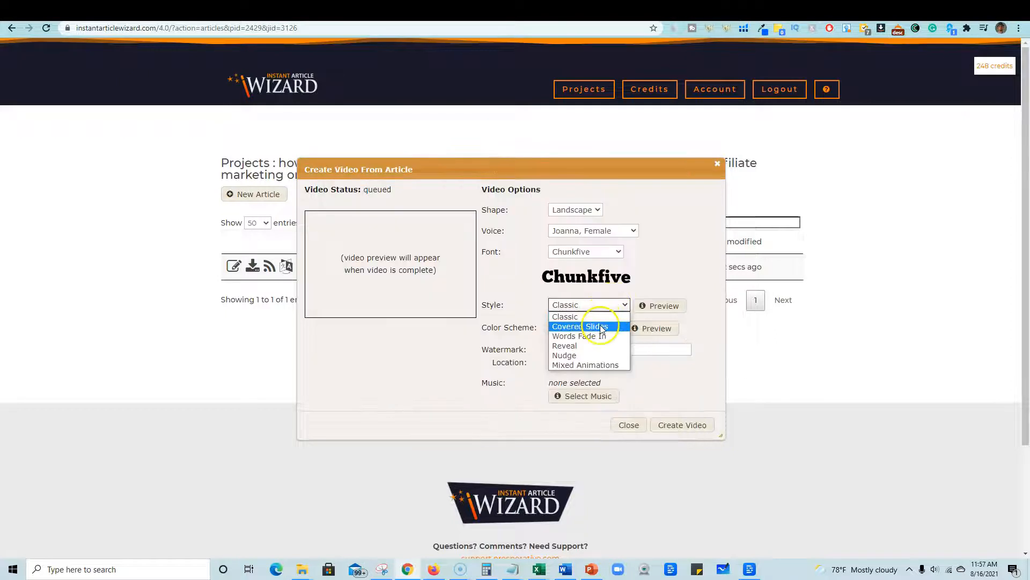
{"action": "left_click", "coordinate": [604, 365]}
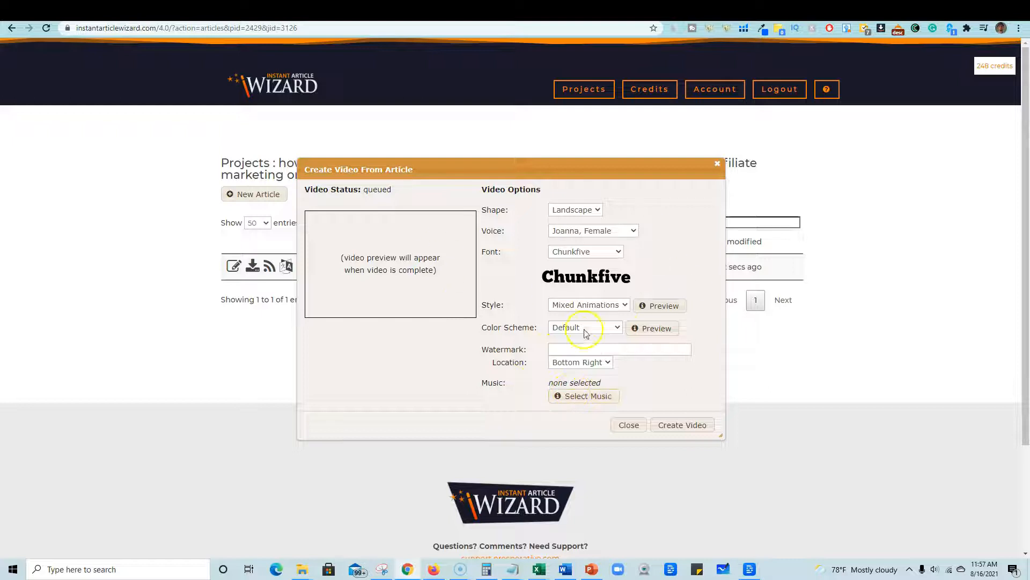
{"action": "left_click", "coordinate": [685, 428]}
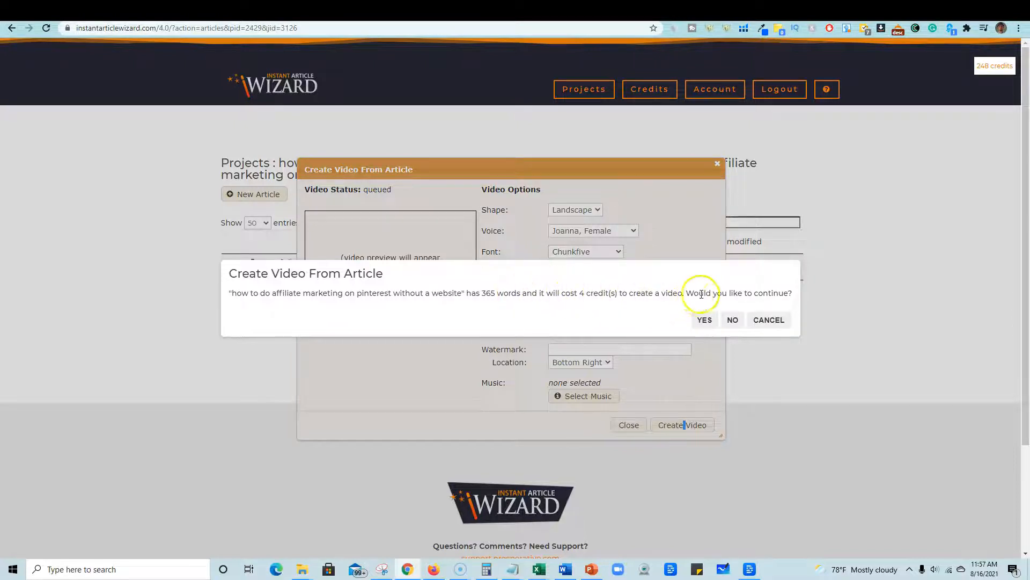
{"action": "left_click", "coordinate": [704, 320]}
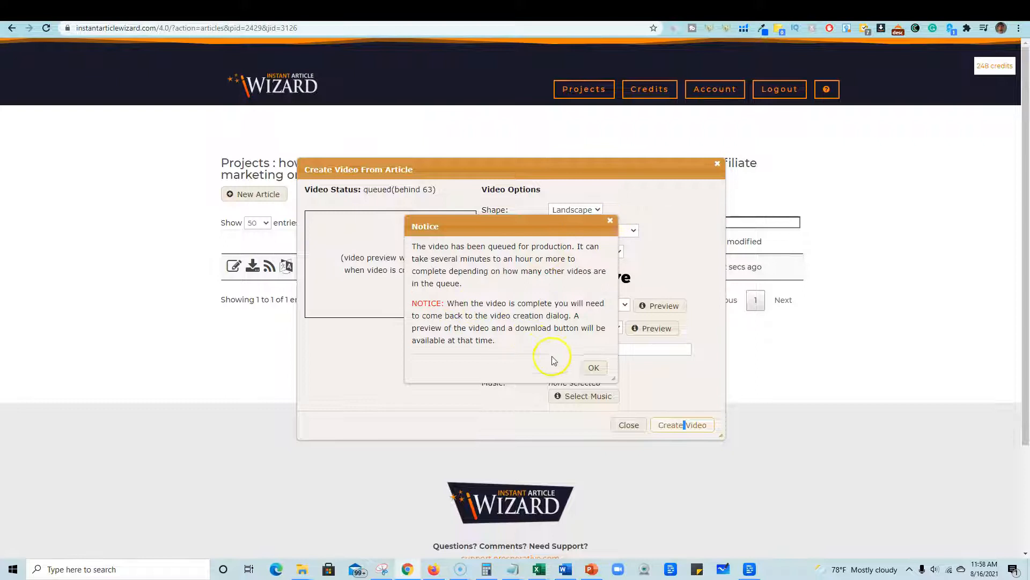
{"action": "left_click", "coordinate": [594, 367]}
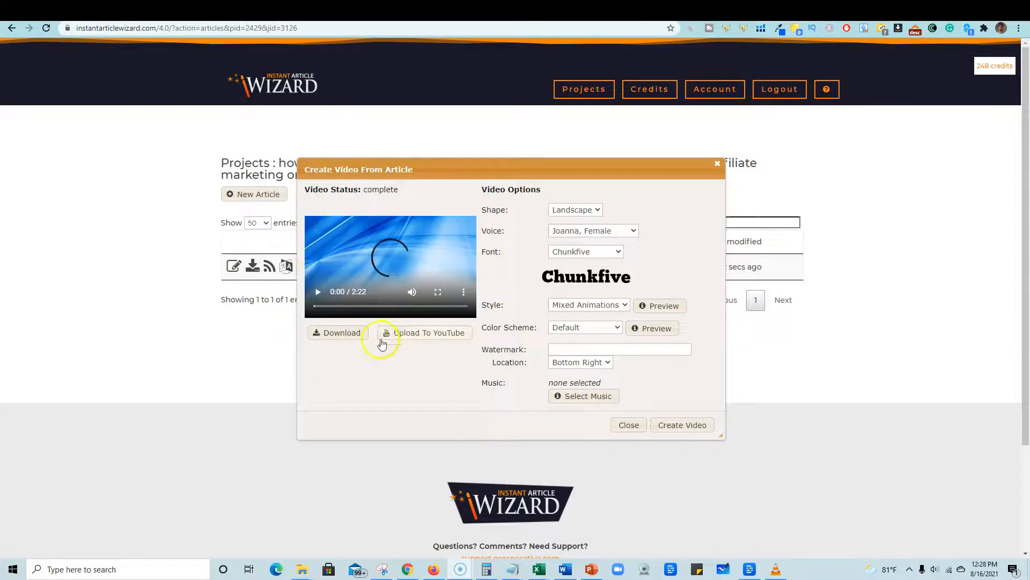
Switch to VLC media player and play the downloaded Pinterest affiliate marketing video from the beginning
{"action": "mouse_move", "coordinate": [778, 573]}
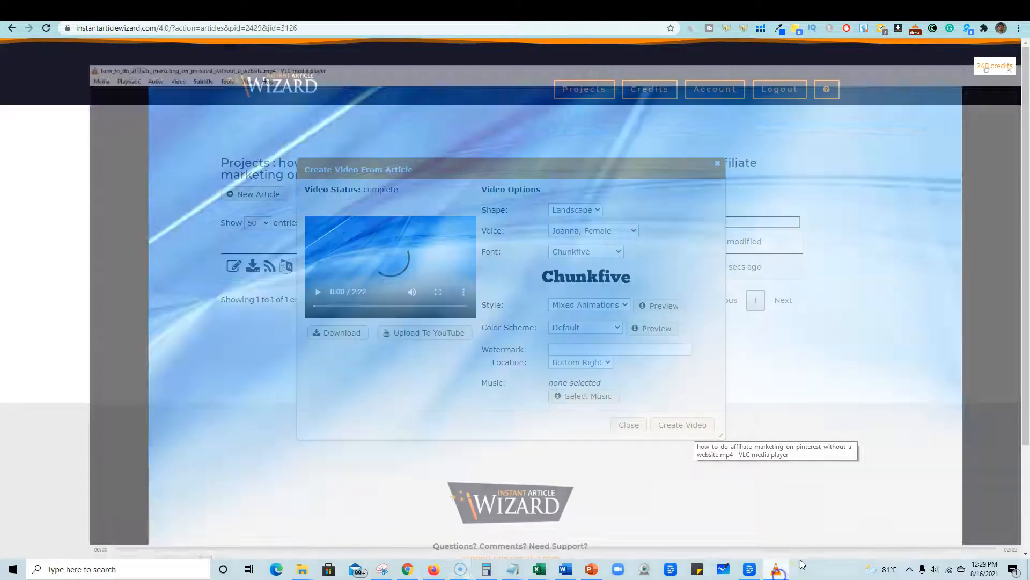
{"action": "left_click", "coordinate": [775, 508]}
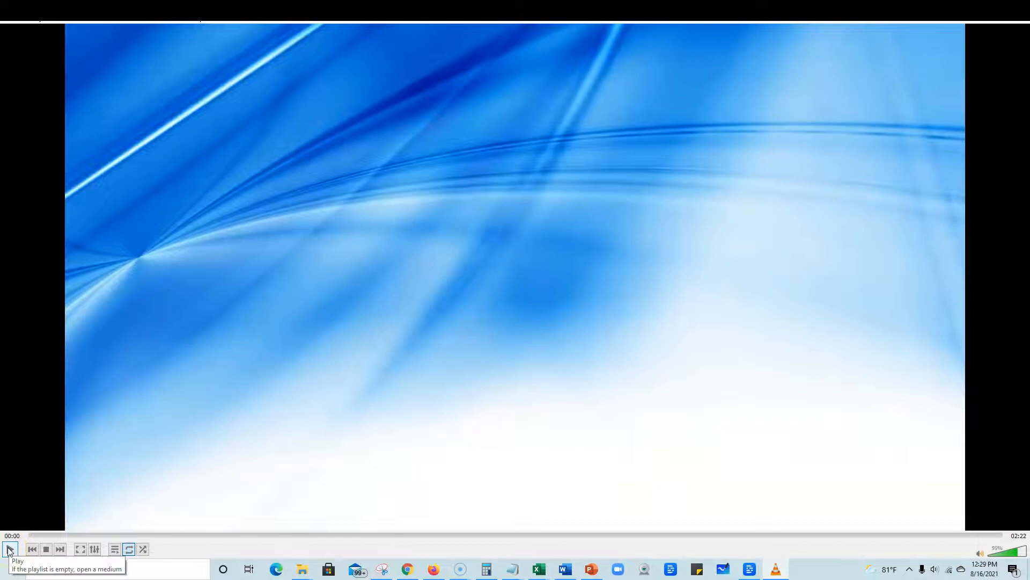
{"action": "left_click", "coordinate": [9, 549]}
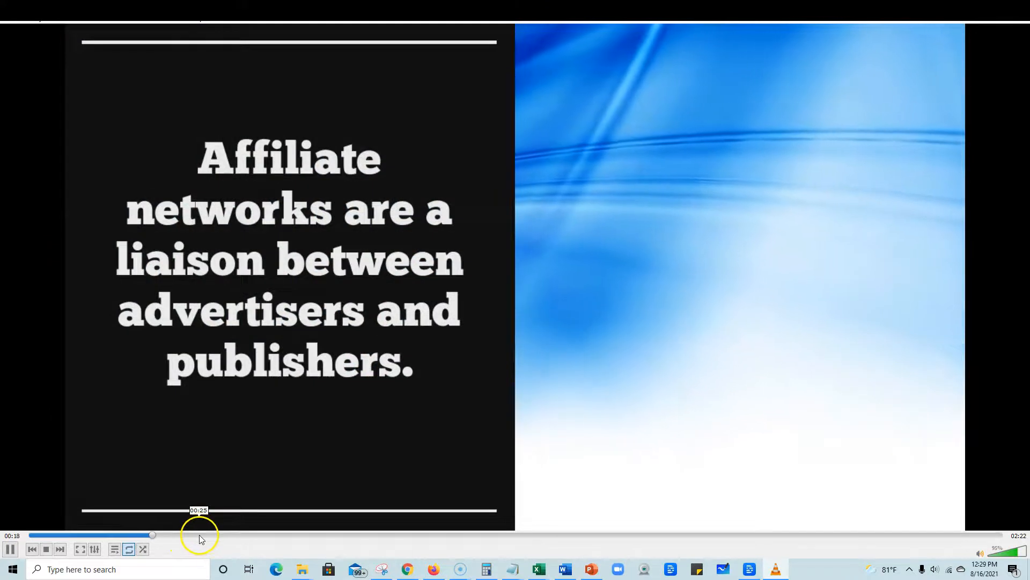
Skip through the video in stages up to about 02:00 to sample its slides, pause it, and leave the player
{"action": "left_click", "coordinate": [334, 535]}
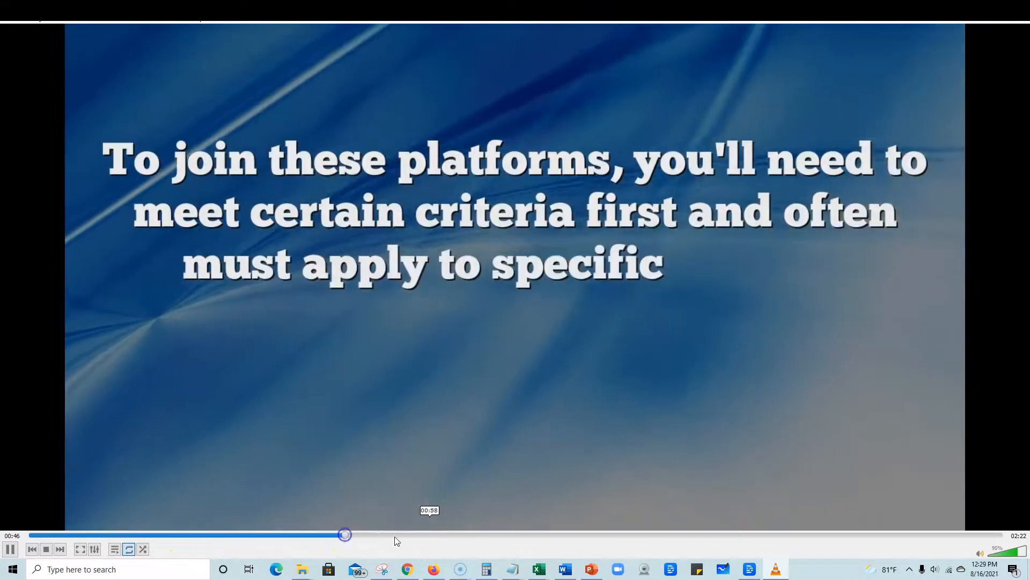
{"action": "left_click", "coordinate": [462, 534]}
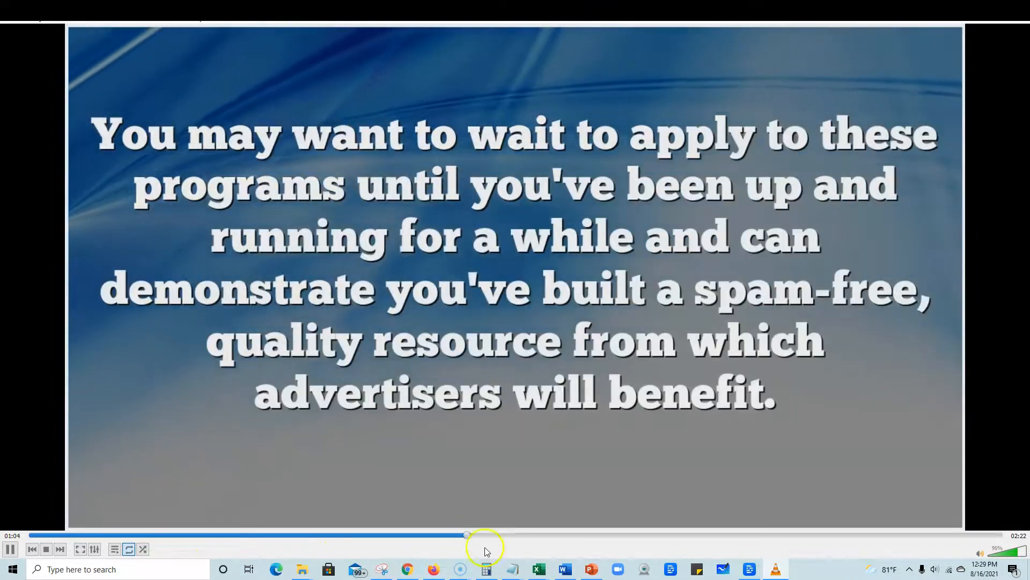
{"action": "left_click", "coordinate": [558, 535]}
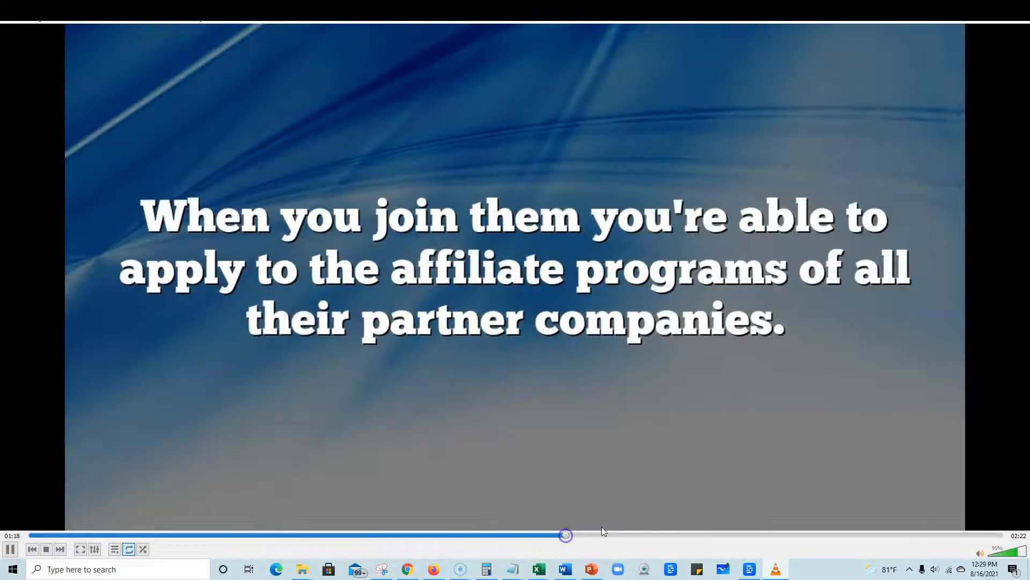
{"action": "left_click", "coordinate": [705, 534]}
{"action": "left_click", "coordinate": [855, 535]}
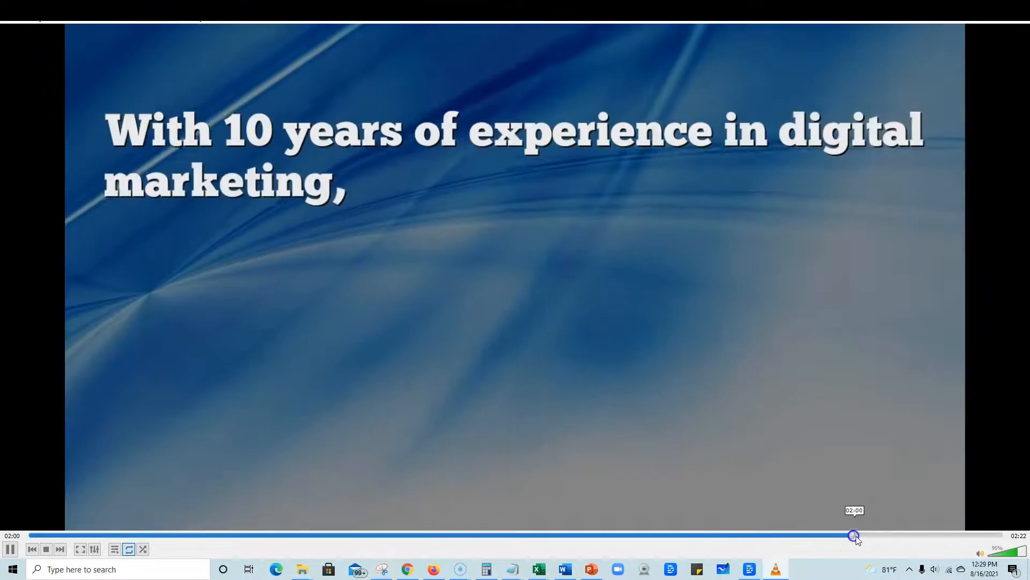
{"action": "left_click", "coordinate": [10, 549]}
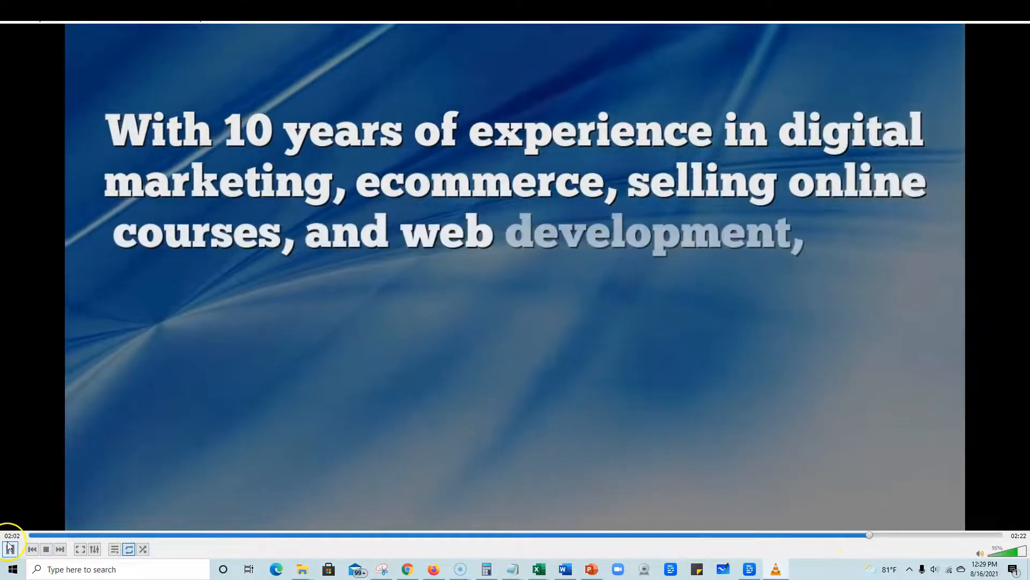
{"action": "left_click", "coordinate": [961, 14]}
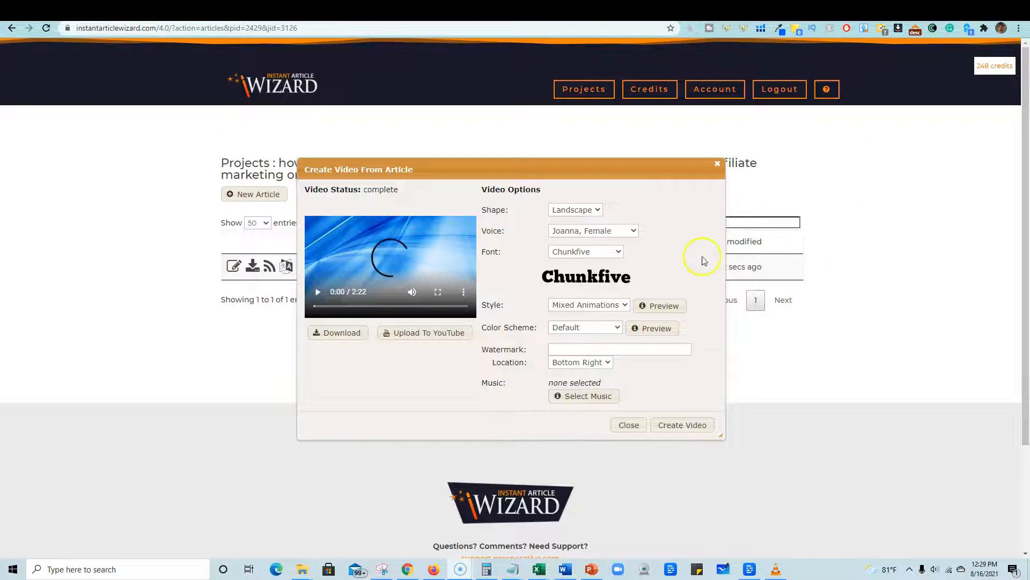
Switch to the prosperative.com home page and look through the tools in its Our Products section
{"action": "mouse_move", "coordinate": [662, 165]}
{"action": "left_mouse_down"}
{"action": "mouse_move", "coordinate": [672, 170]}
{"action": "mouse_move", "coordinate": [669, 156]}
{"action": "mouse_move", "coordinate": [671, 165]}
{"action": "left_mouse_up"}
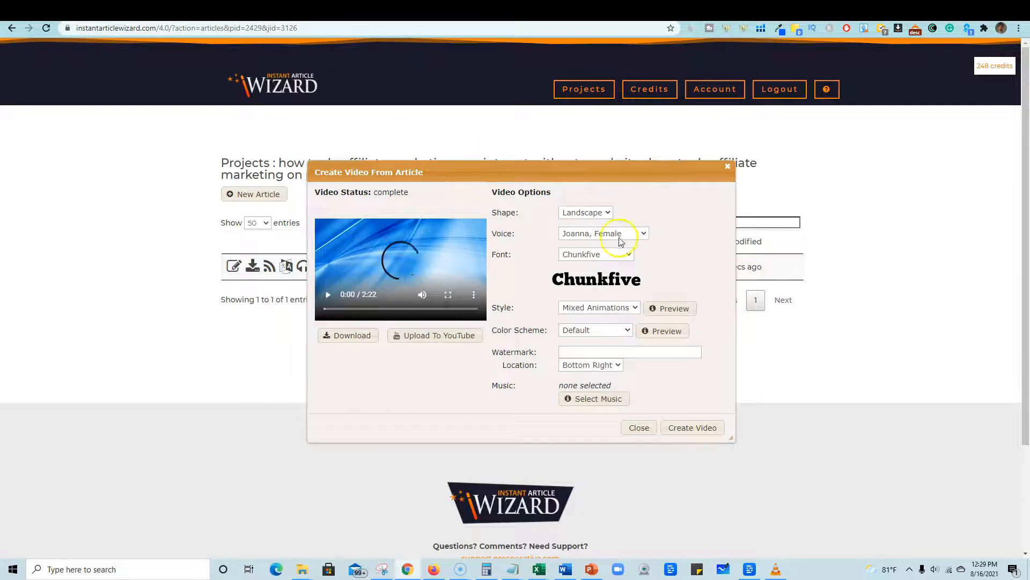
{"action": "left_click", "coordinate": [842, 211]}
{"action": "left_click", "coordinate": [776, 15]}
{"action": "left_click_drag", "start_coordinate": [1025, 306], "coordinate": [944, 338]}
{"action": "left_click_drag", "start_coordinate": [942, 284], "coordinate": [1008, 302]}
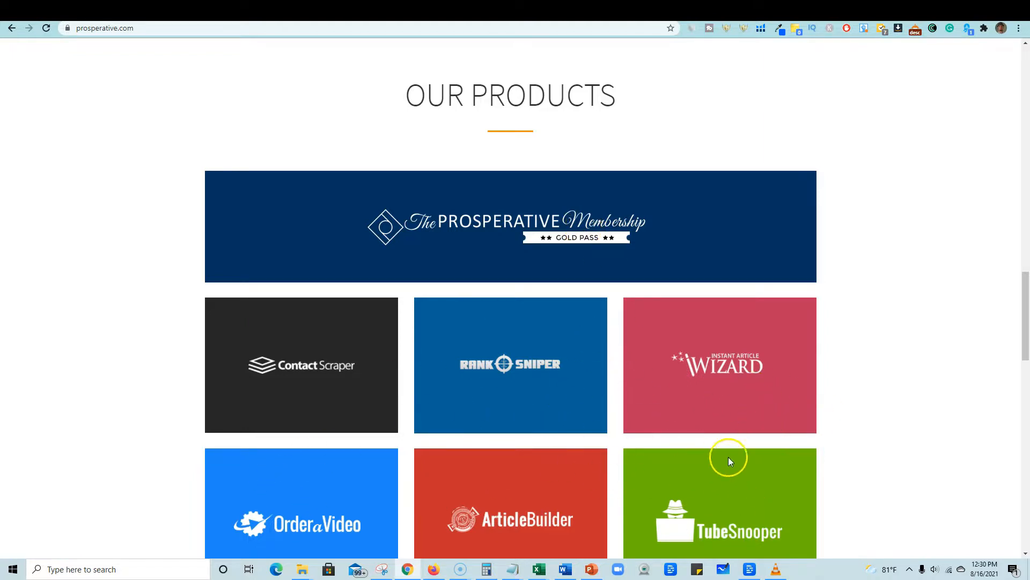
{"action": "left_click_drag", "start_coordinate": [1025, 301], "coordinate": [1024, 65]}
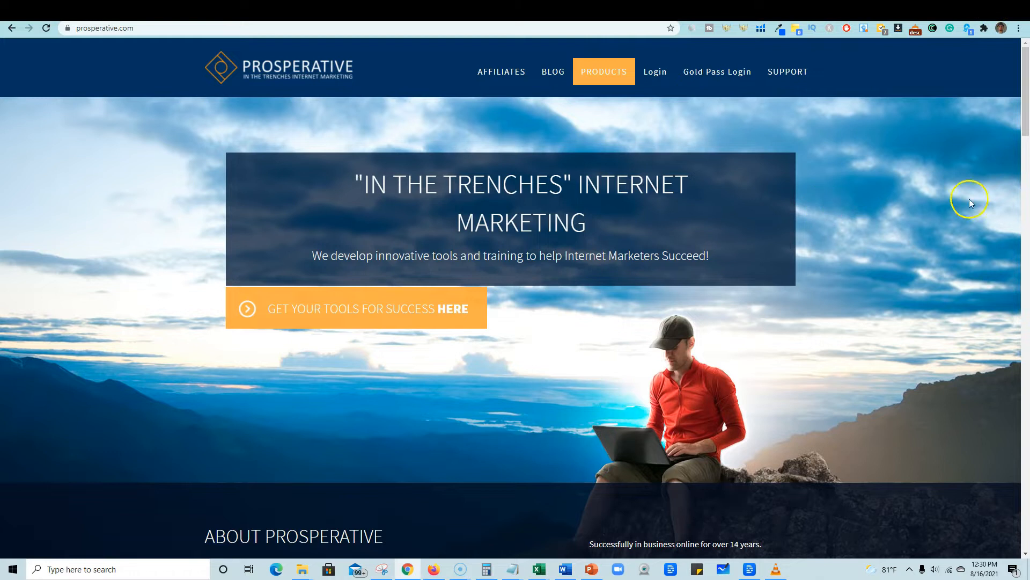
{"action": "left_click_drag", "start_coordinate": [1019, 104], "coordinate": [1014, 415]}
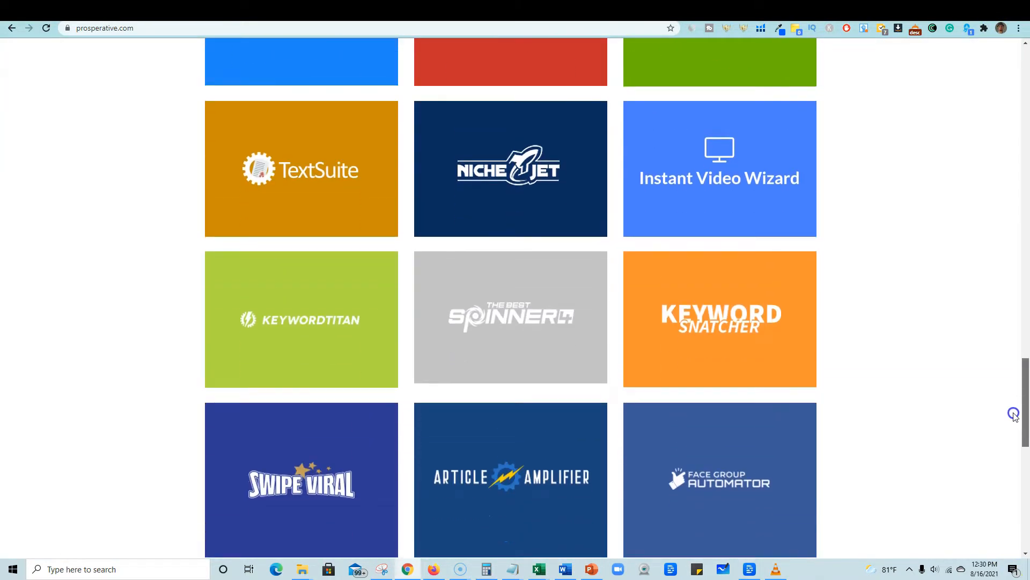